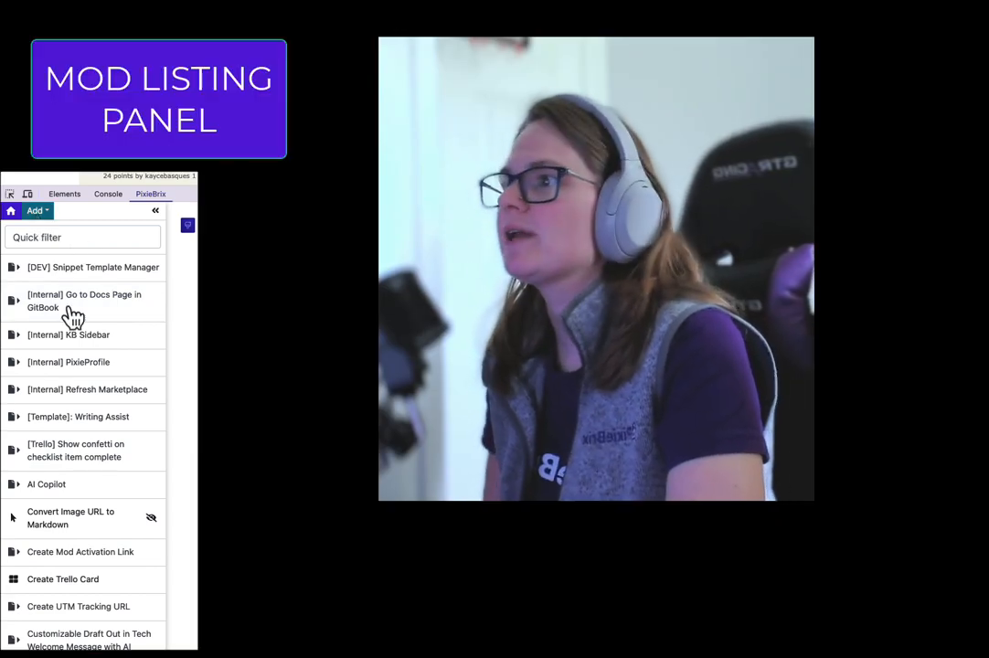
Browse the mod list, then expand and collapse the [Internal] Go to Docs Page in GitBook mod
scroll(79, 350, "down", 5)
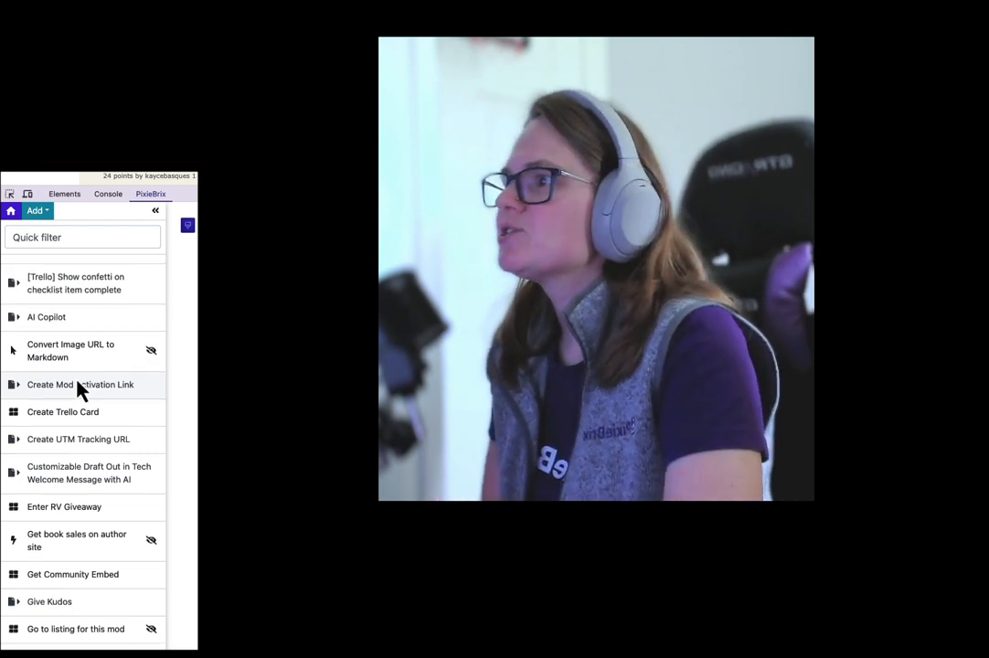
scroll(26, 302, "up", 4)
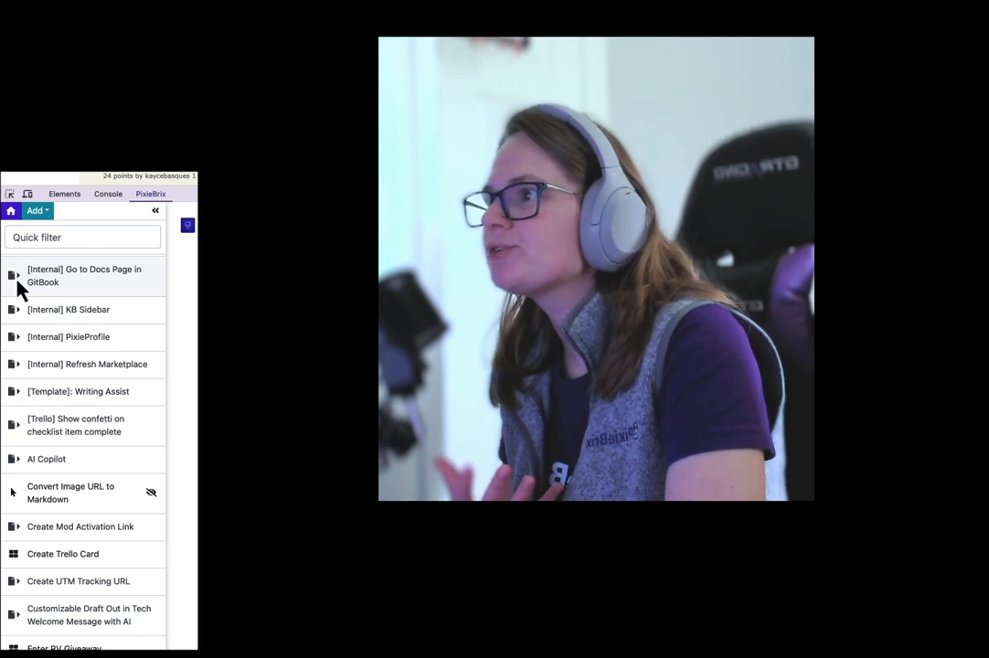
left_click(18, 278)
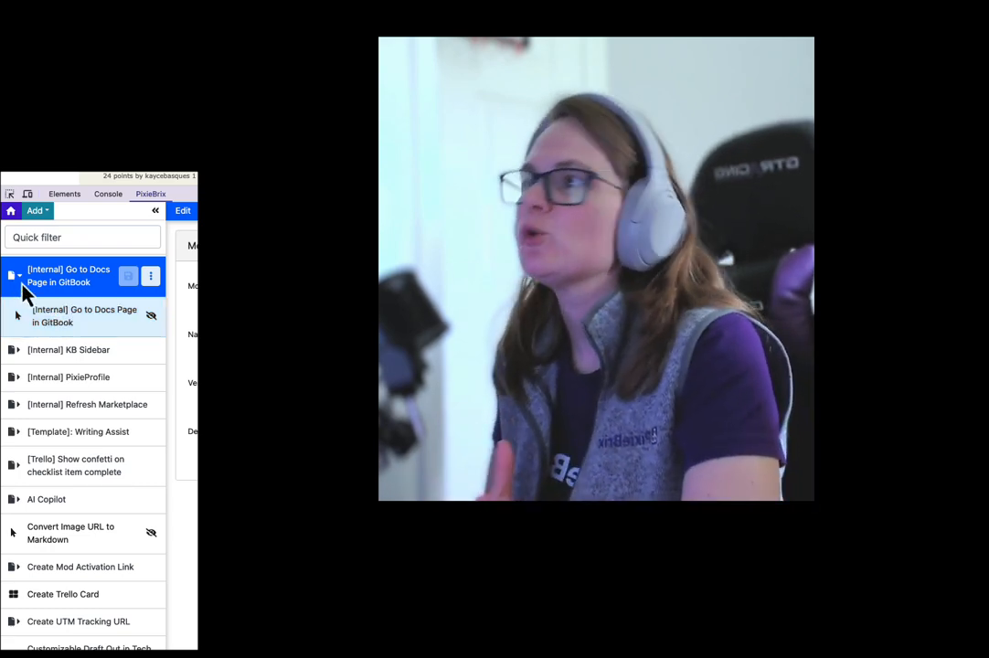
left_click(26, 285)
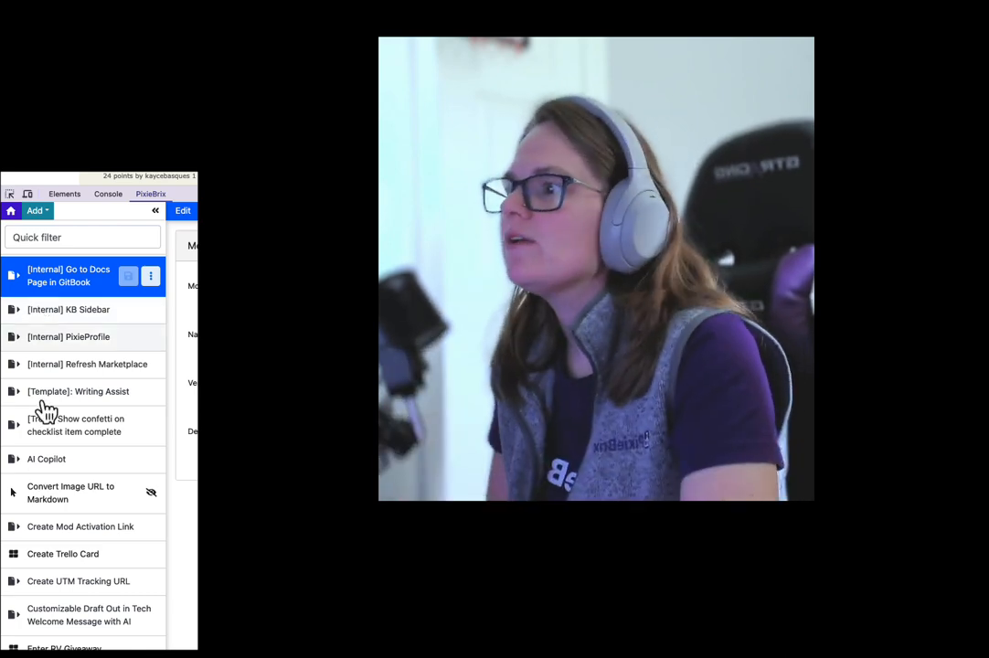
Filter the mod list by "trello" and clear the filter again
left_click(53, 237)
type("t")
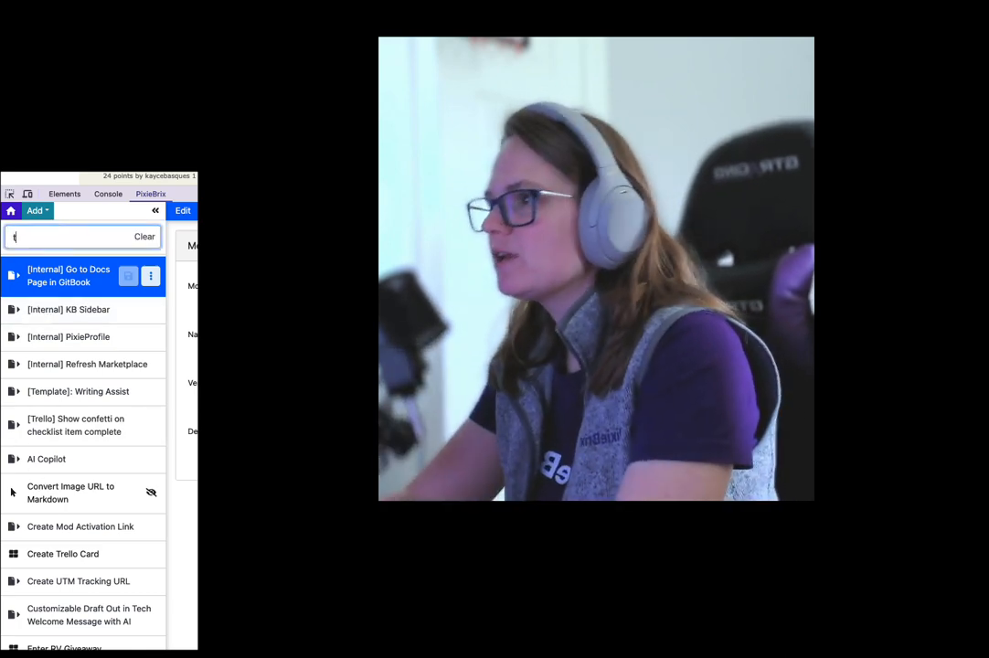
type("rello")
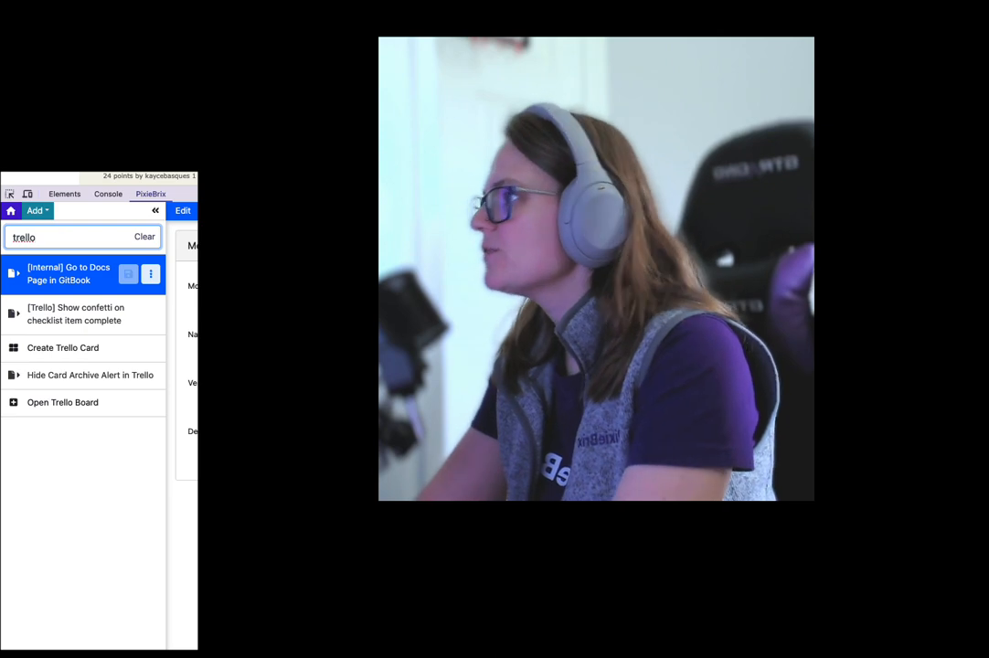
key("BackSpace")
key("BackSpace")
key("BackSpace")
key("BackSpace")
key("BackSpace")
key("BackSpace")
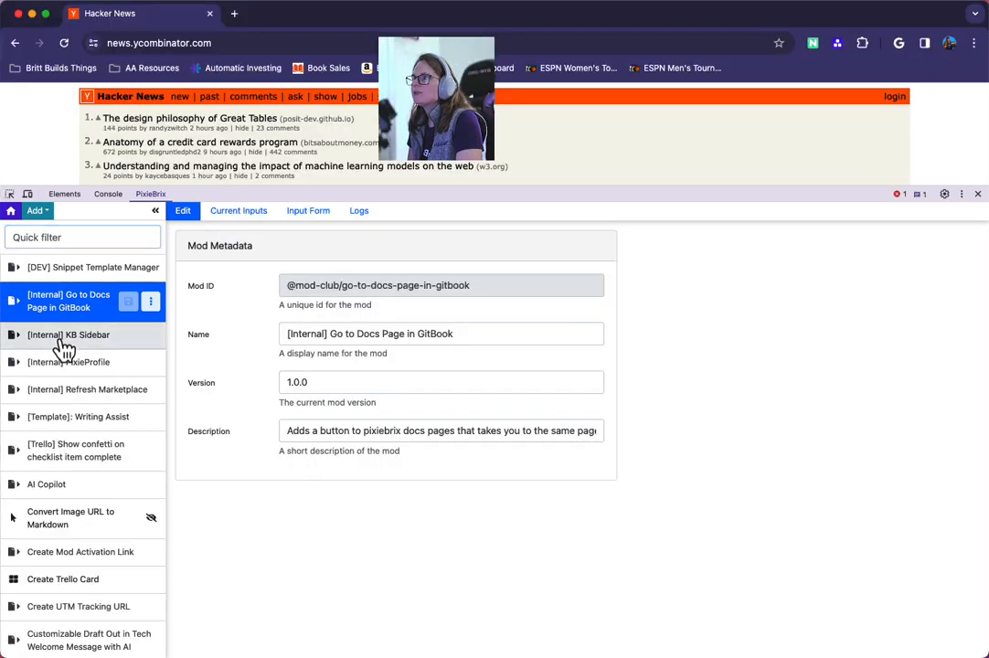
Expand the [Internal] KB Sidebar mod, view its [Context Menu] Search KB component, and return to the mod's metadata
left_click(64, 340)
left_click(68, 370)
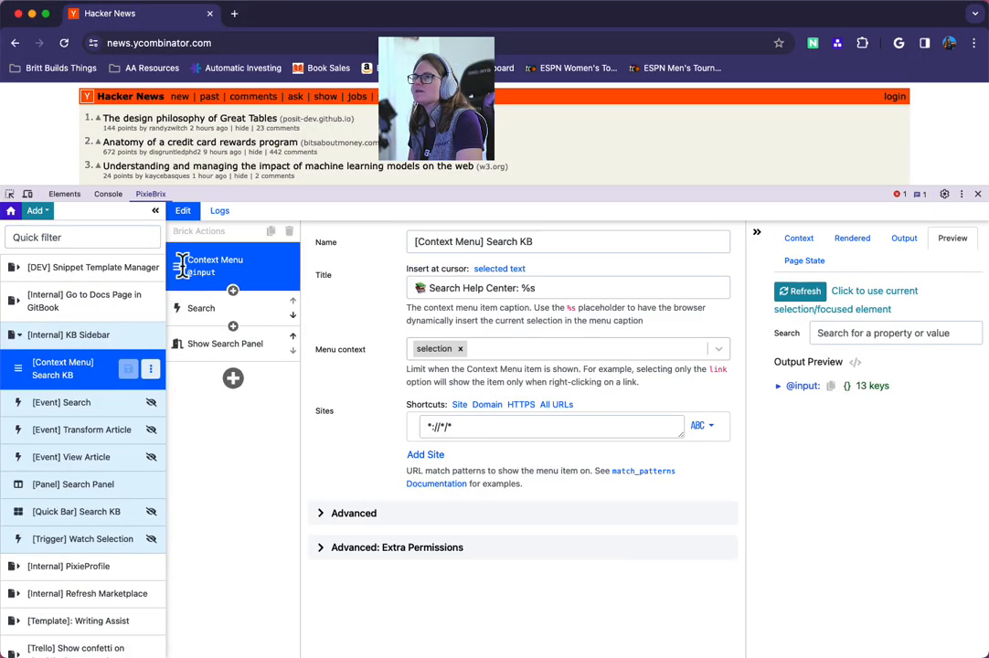
left_click(72, 346)
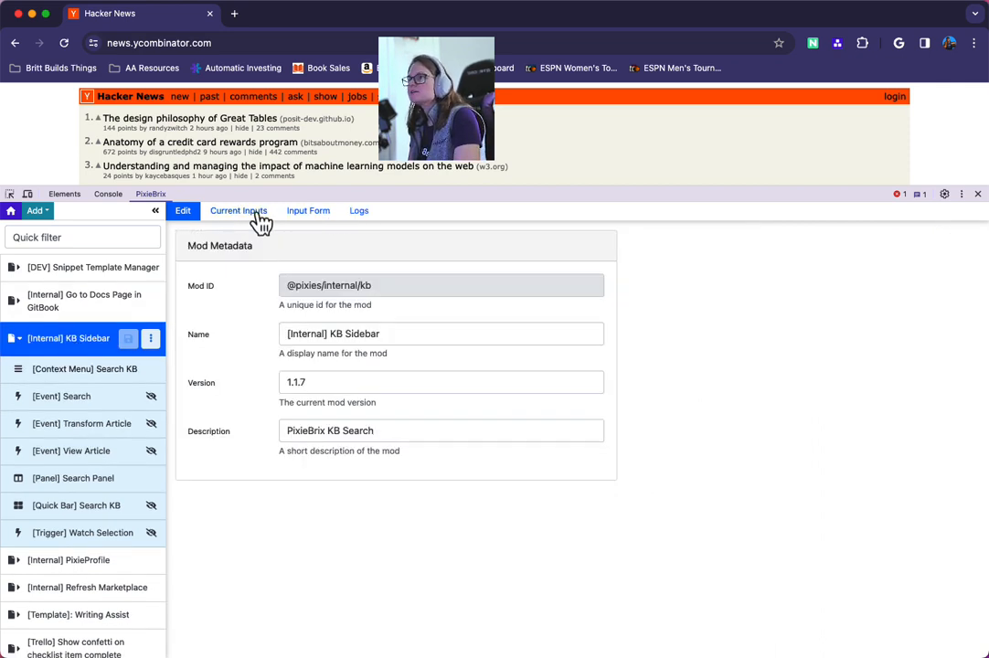
Review the KB Sidebar mod's current inputs, input form and logs, ending back at its metadata
left_click(225, 219)
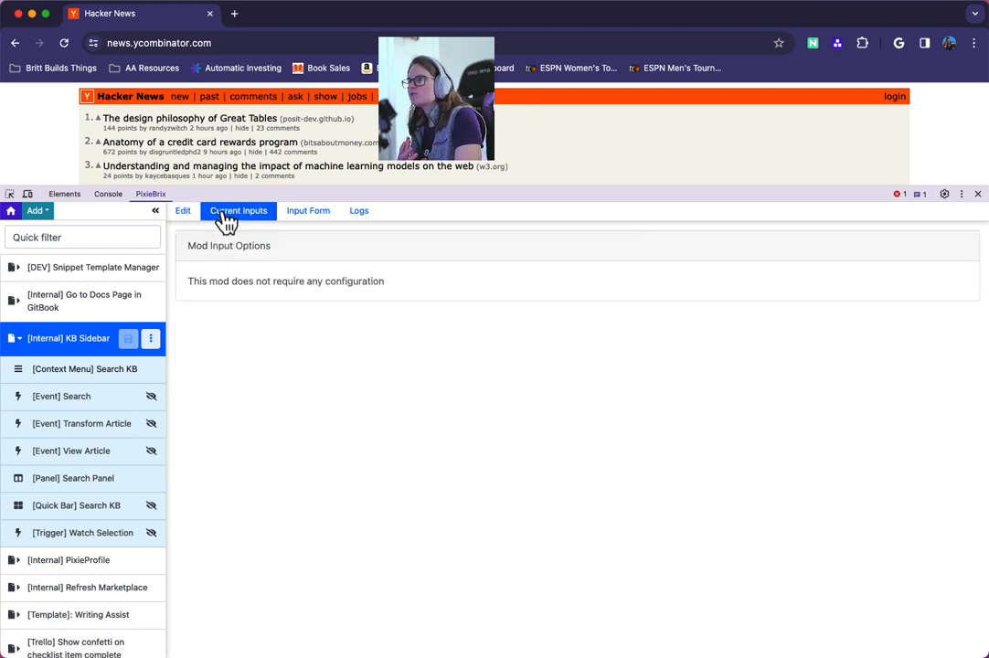
left_click(314, 217)
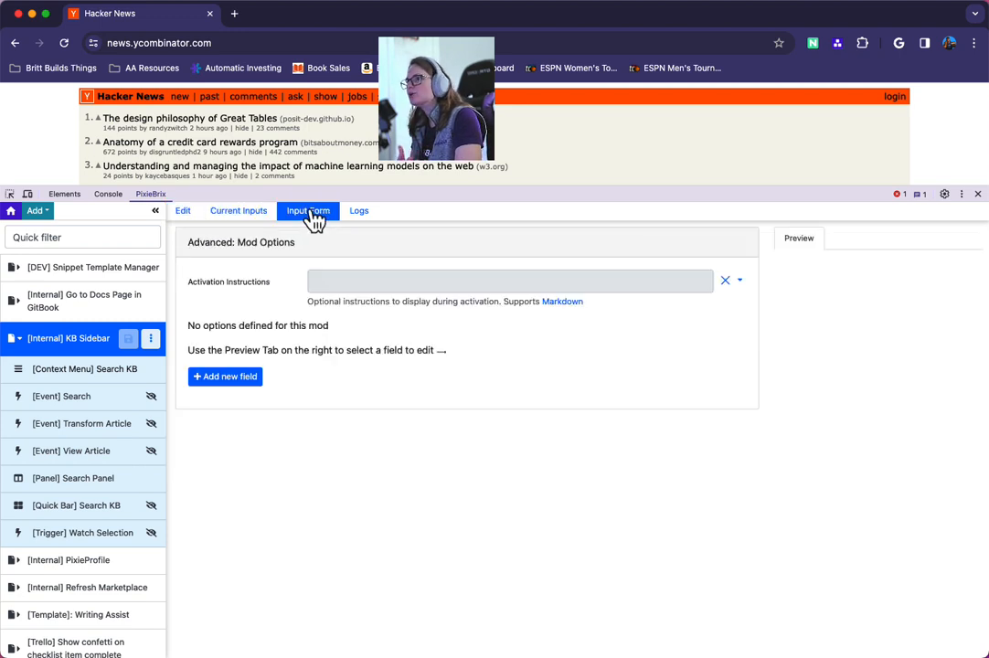
left_click(360, 216)
left_click(189, 216)
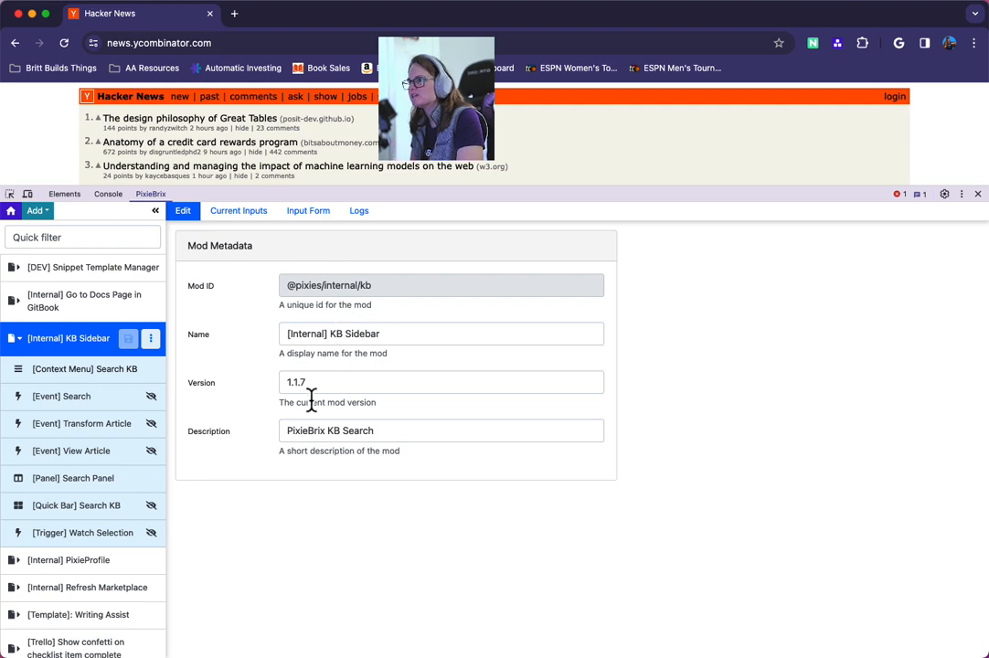
Open the [Context Menu] Search KB component and view the actions available for it without choosing one
left_click(78, 372)
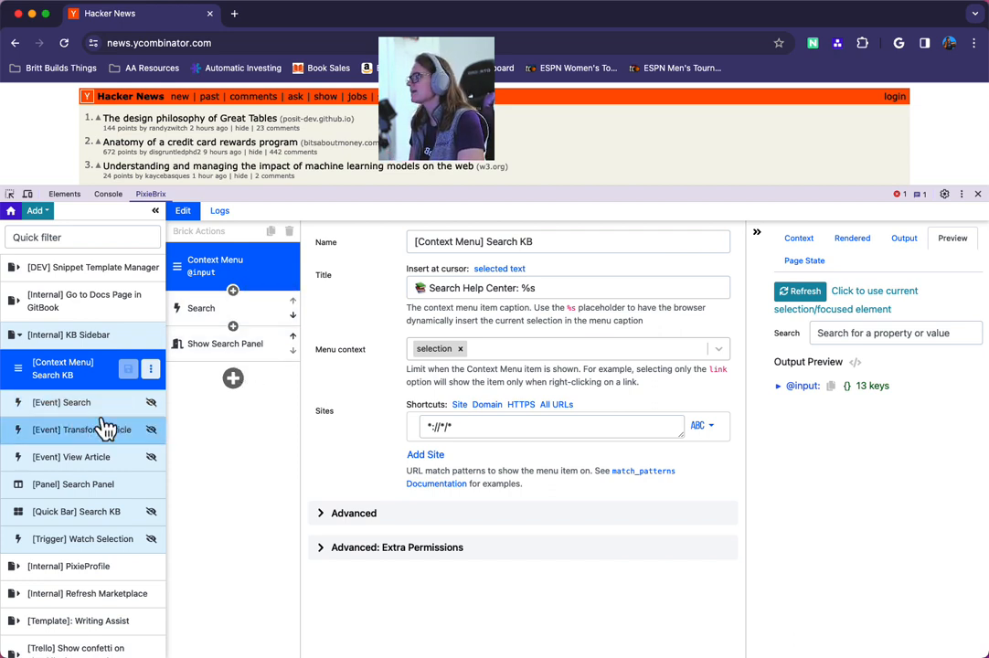
left_click(152, 372)
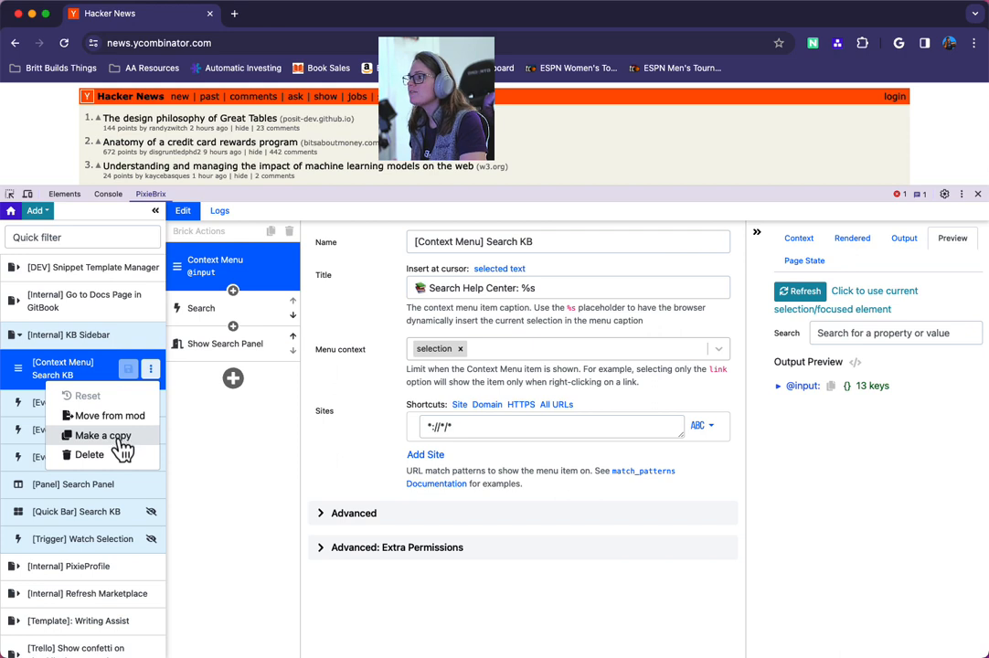
left_click(198, 479)
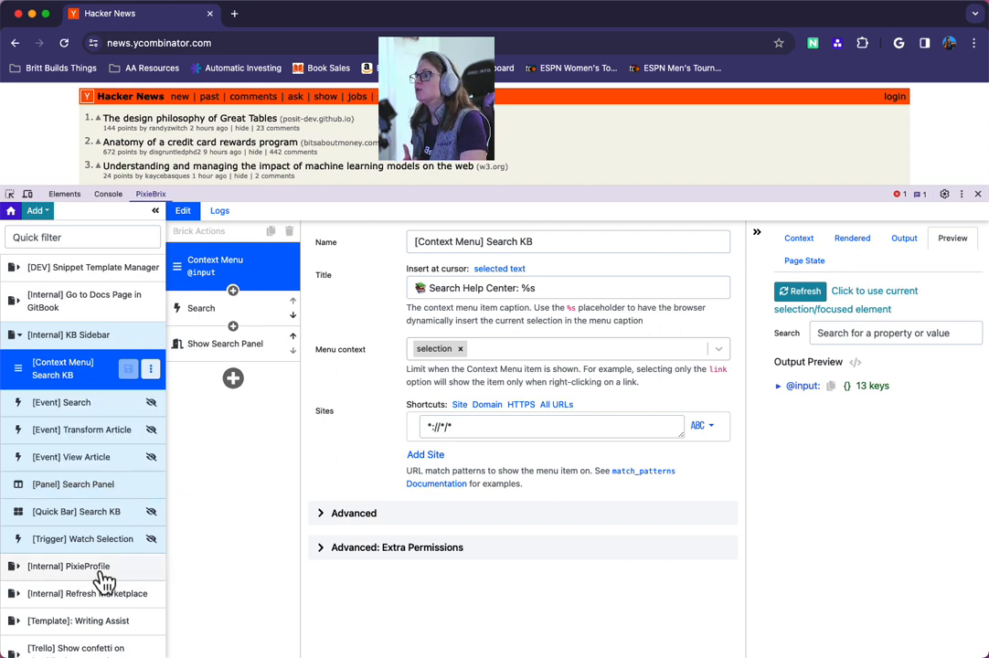
Open the [Internal] PixieProfile mod and view the mod-level actions without choosing one
left_click(104, 572)
left_click(151, 365)
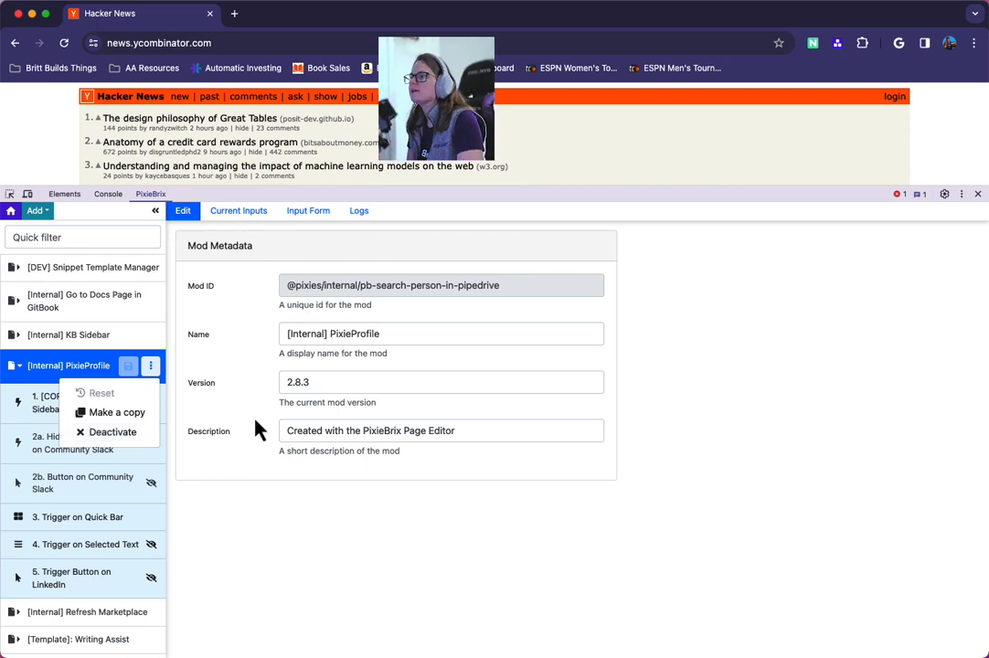
left_click(213, 539)
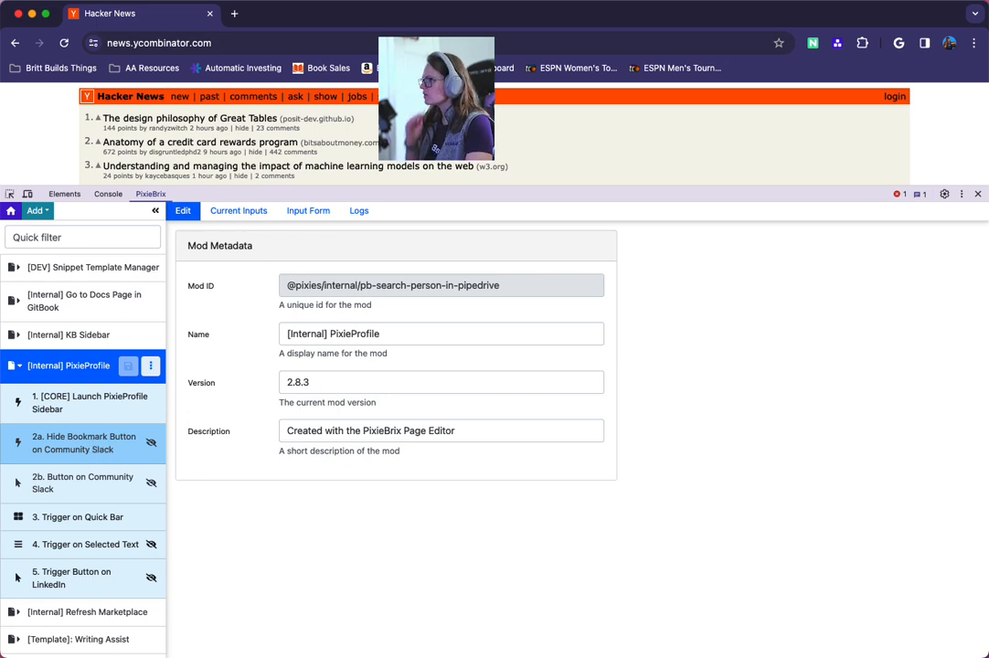
Return to the Page Editor home page and view the starter types that can be added, without choosing one
left_click(11, 211)
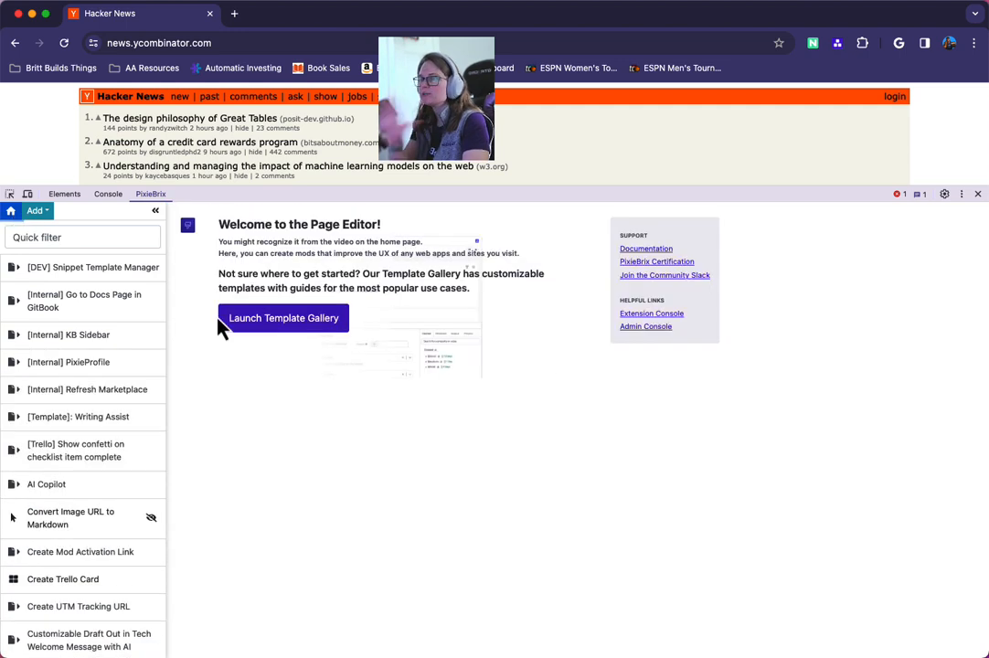
left_click(49, 214)
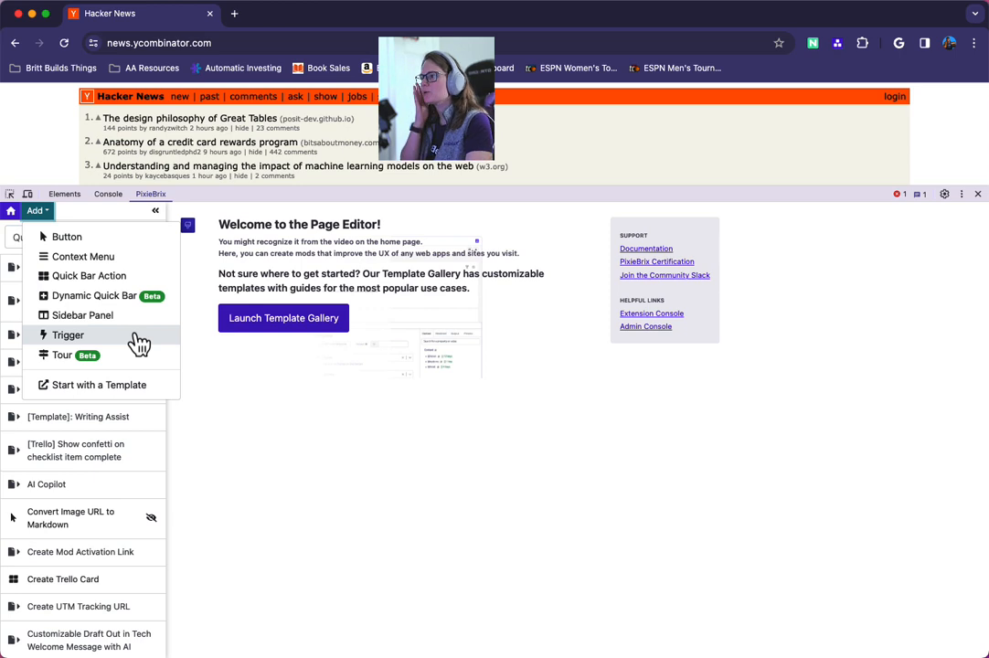
left_click(203, 397)
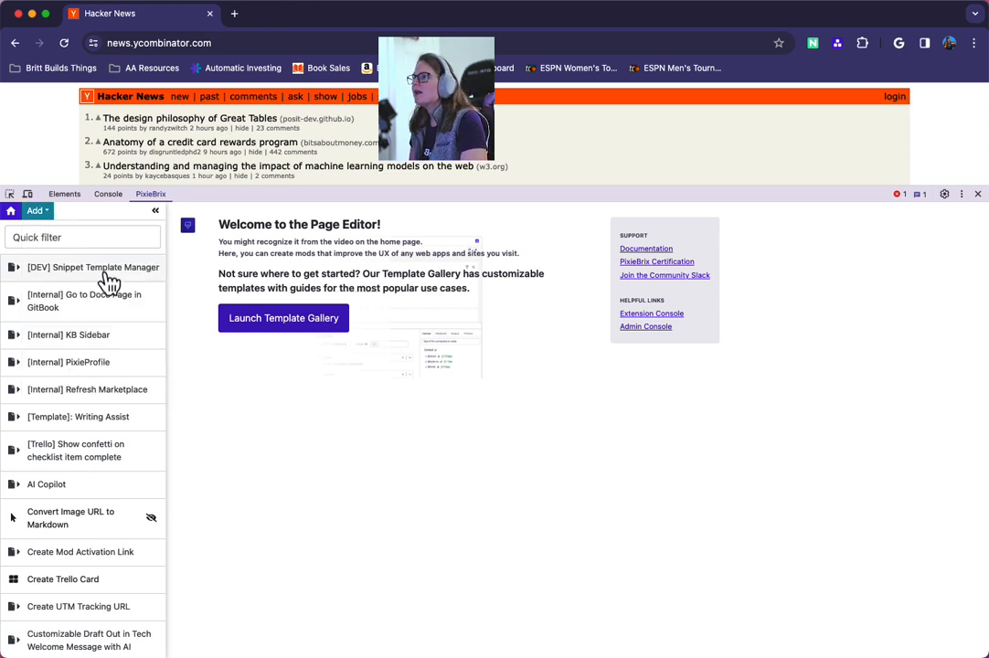
Collapse the mod listing panel and expand it again
scroll(103, 280, "down", 1)
left_click(154, 212)
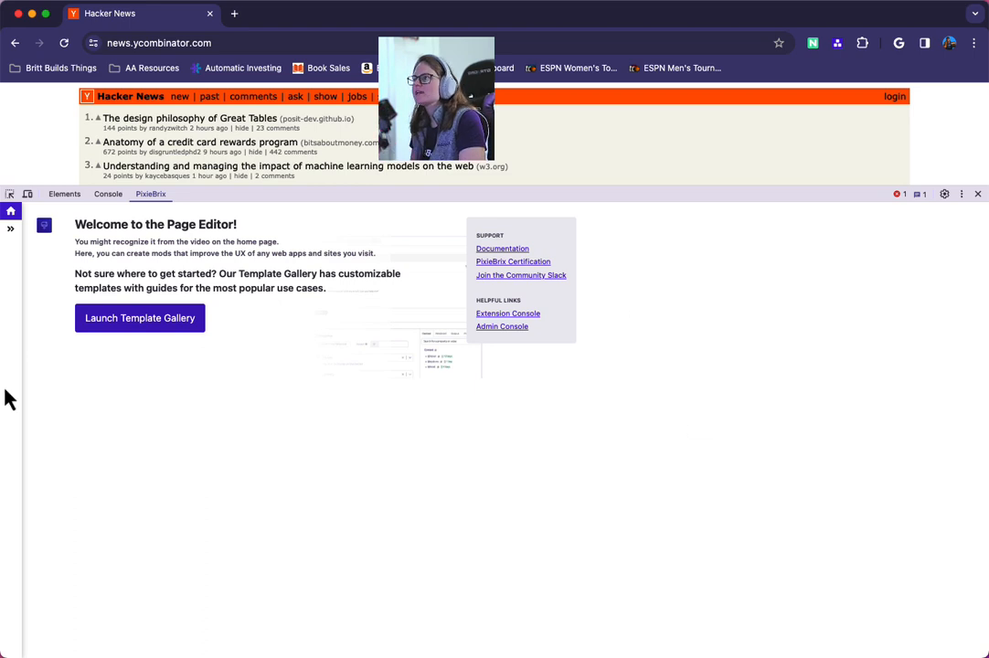
left_click(11, 231)
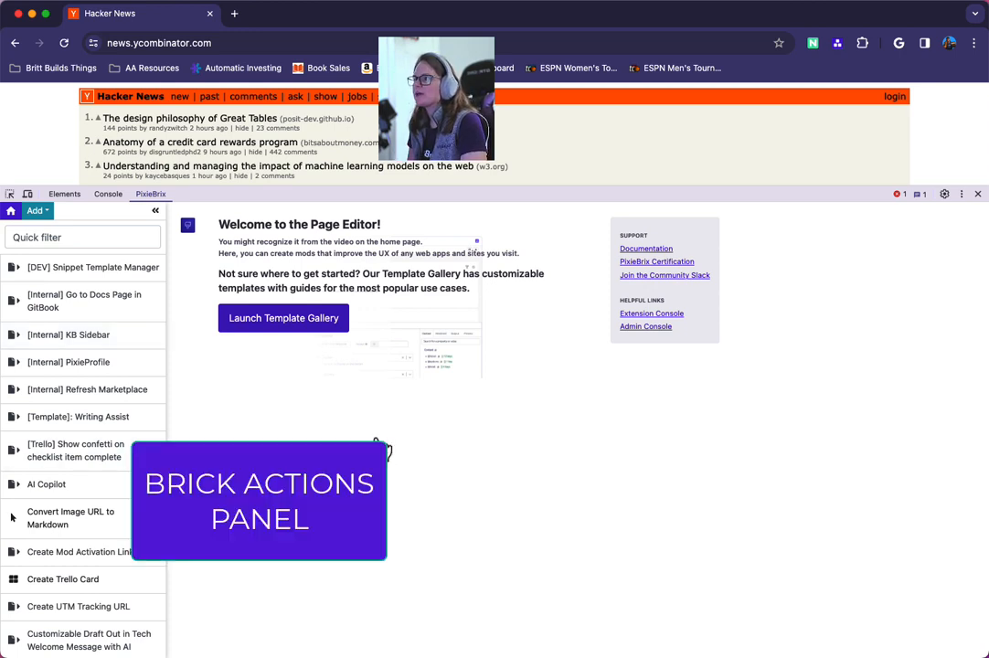
Expand the AI Copilot mod and open its [Change Handler] Prompt Change component
left_click(77, 486)
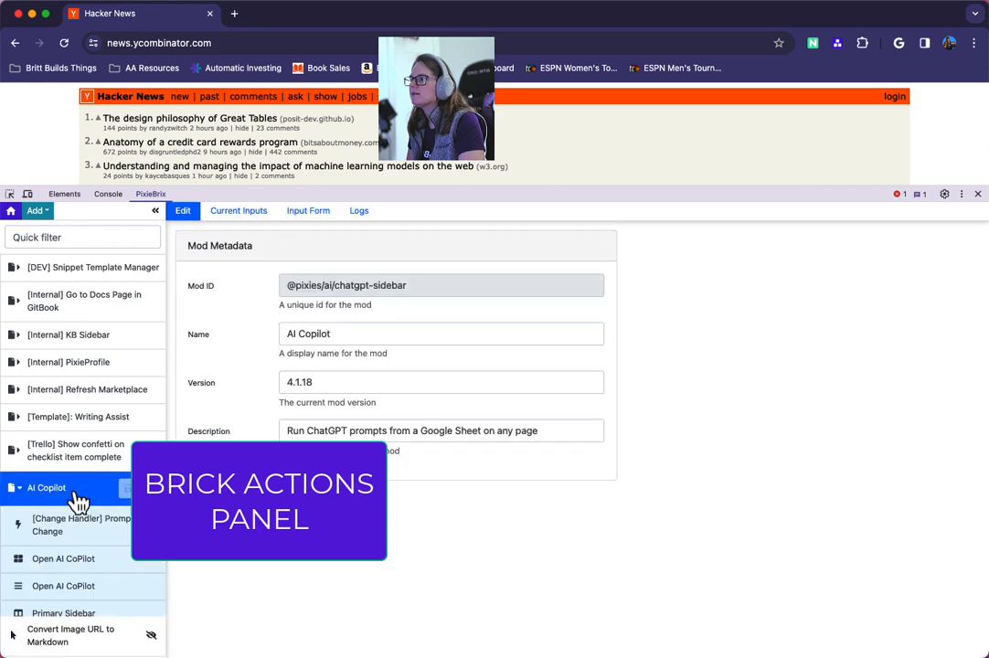
scroll(75, 457, "down", 3)
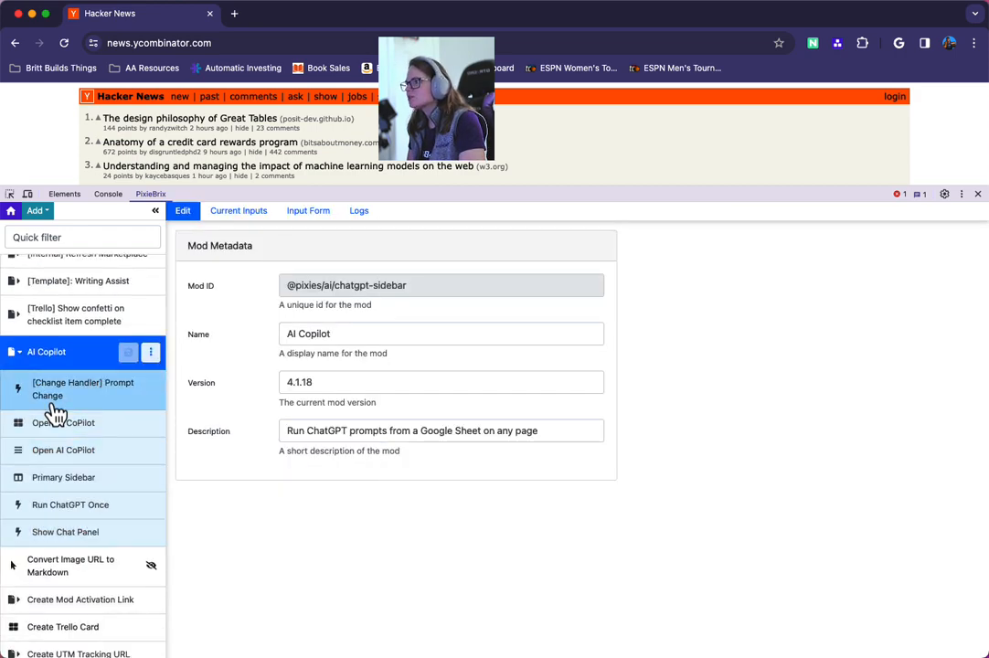
left_click(55, 402)
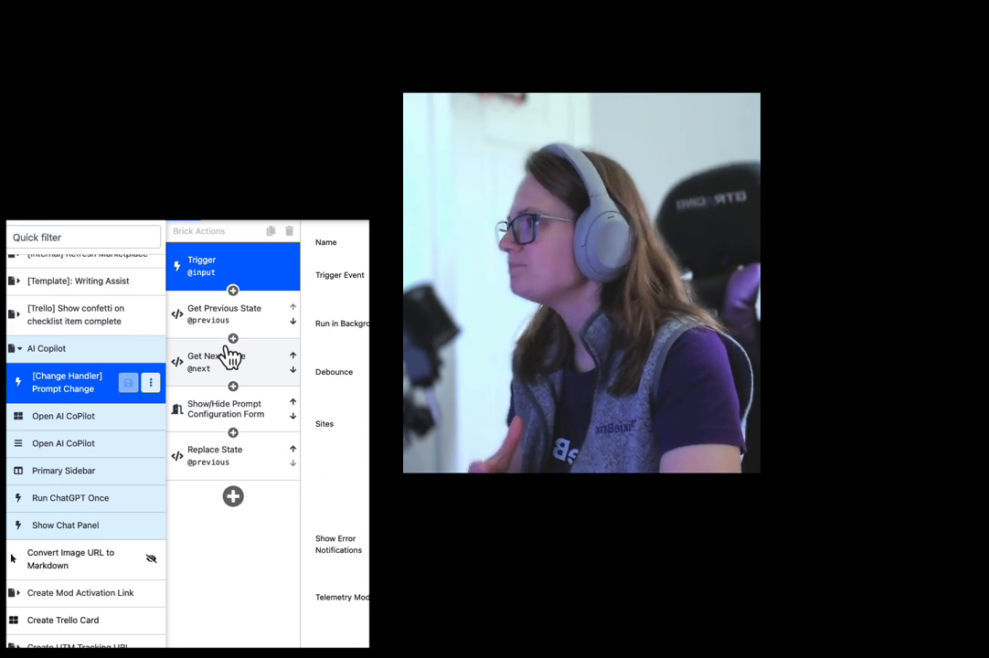
Copy the Get Previous State brick, paste it directly below the original, and delete the pasted copy
left_click(209, 320)
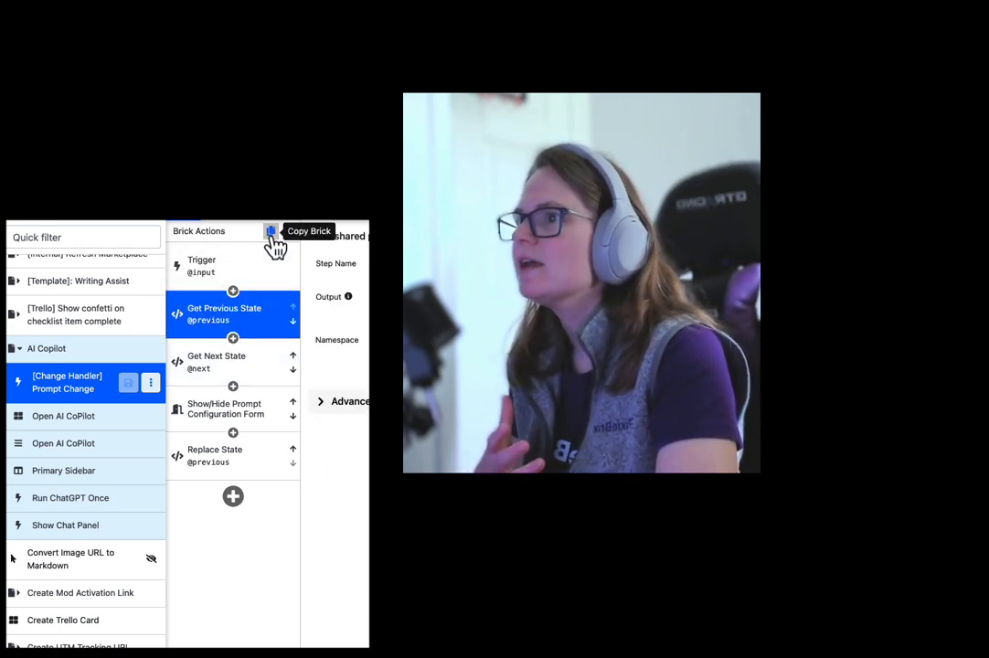
left_click(271, 232)
left_click(241, 337)
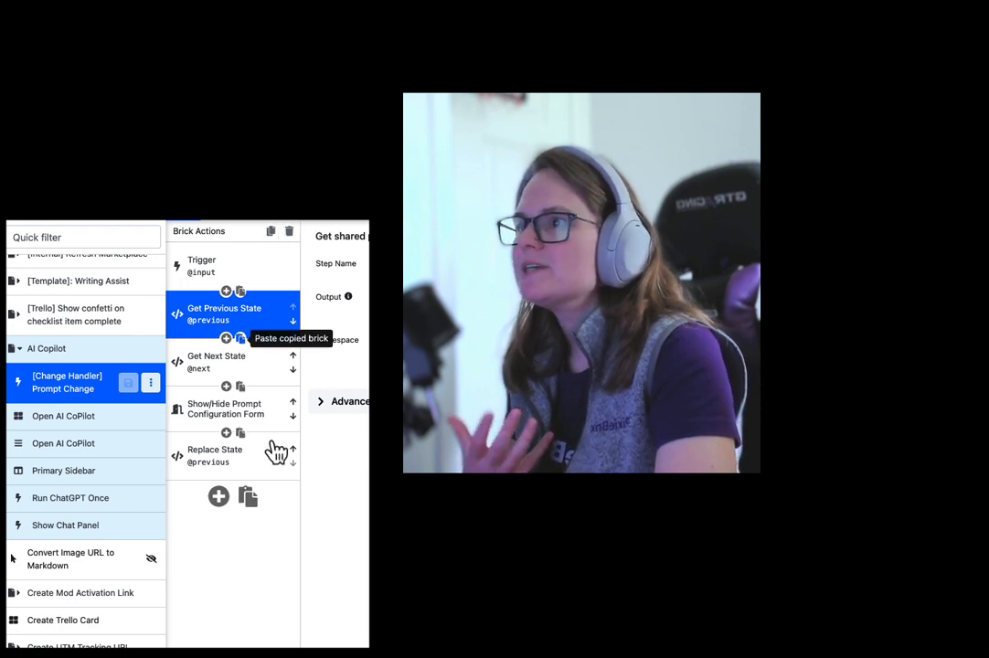
left_click(288, 231)
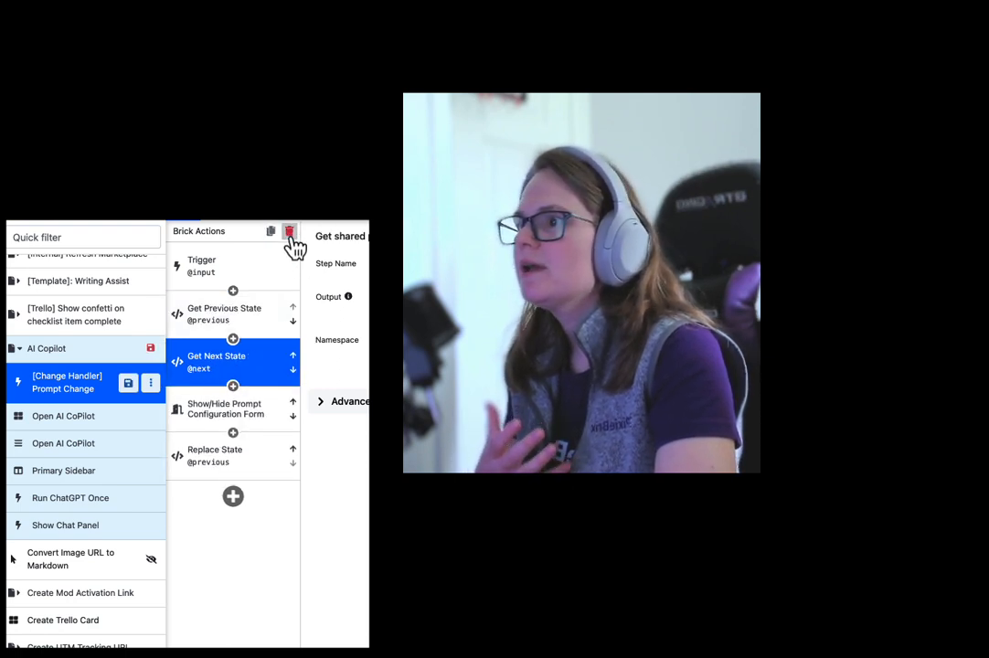
Move the Get Next State brick above Get Previous State and back down to its original place
left_click(292, 357)
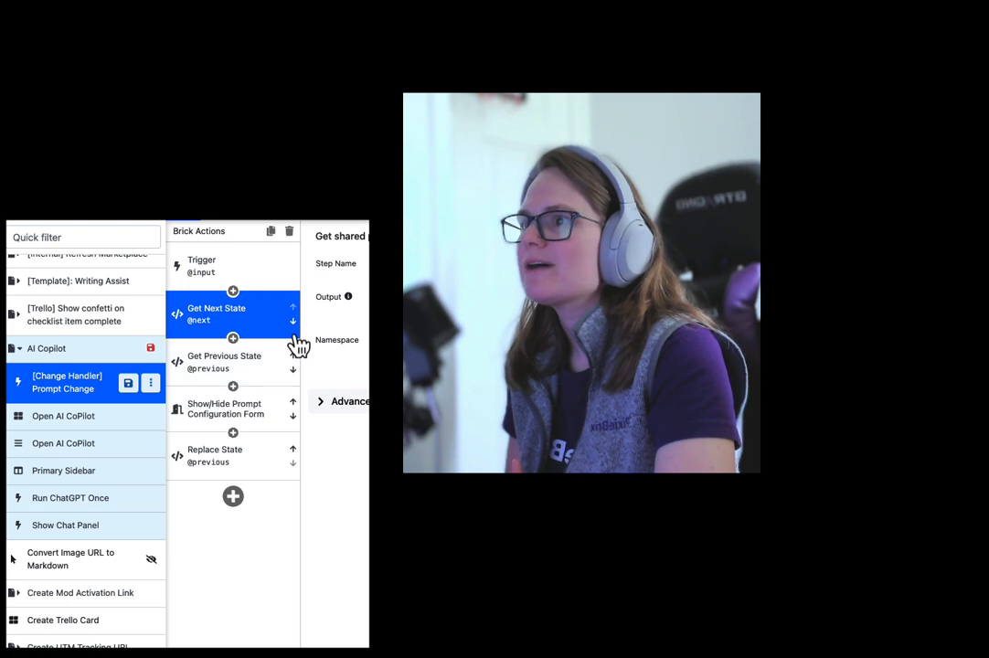
left_click(293, 322)
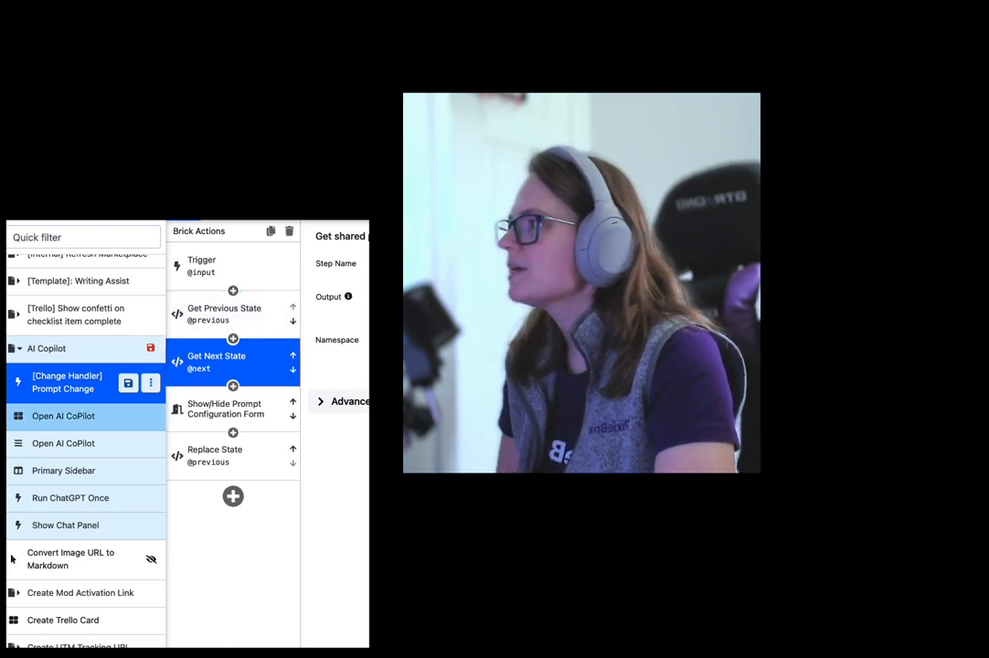
View the Show/Hide Prompt Configuration Form brick's settings, then search the bricks available to add for "google" and clear the search
scroll(116, 459, "down", 1)
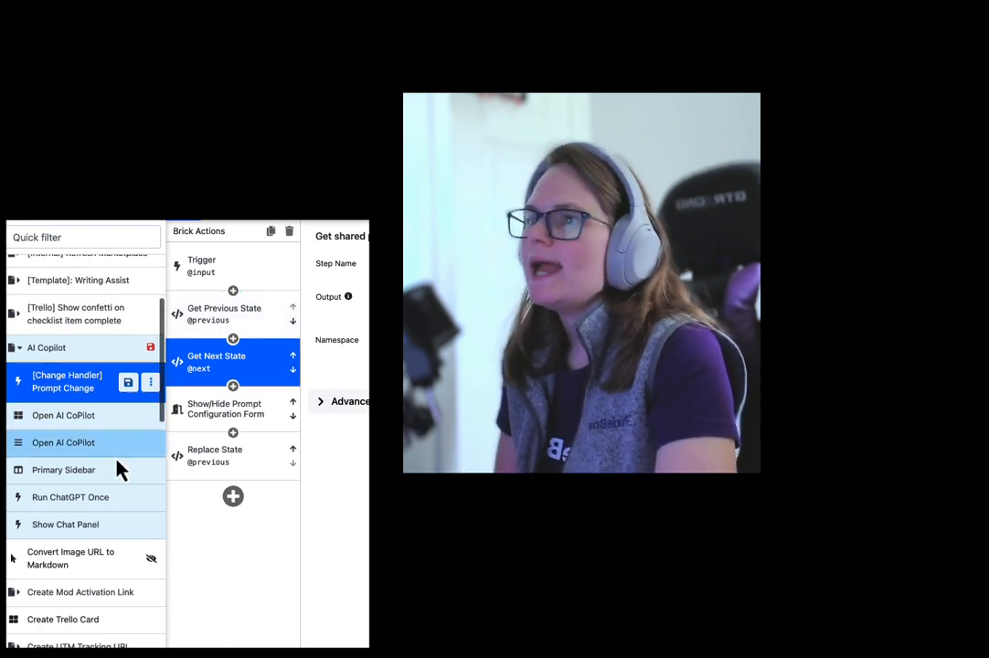
left_click(254, 413)
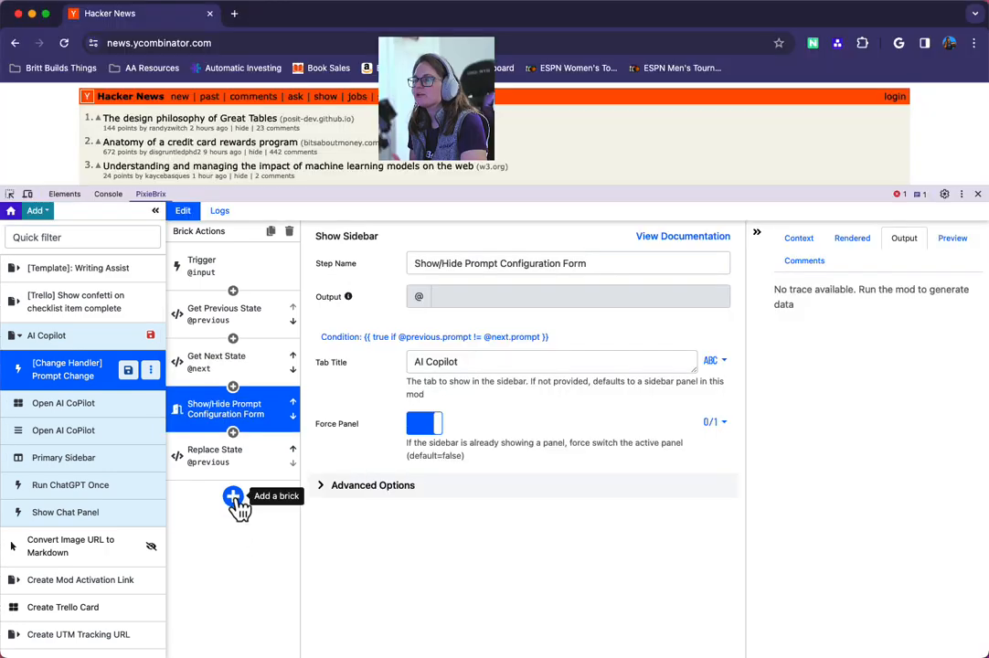
left_click(234, 497)
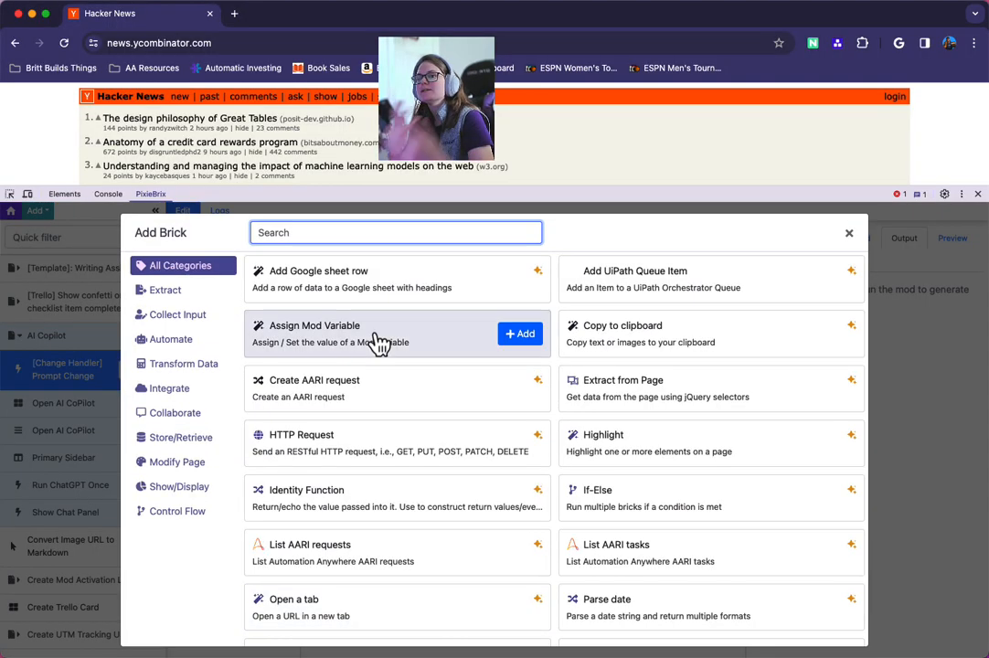
type("google")
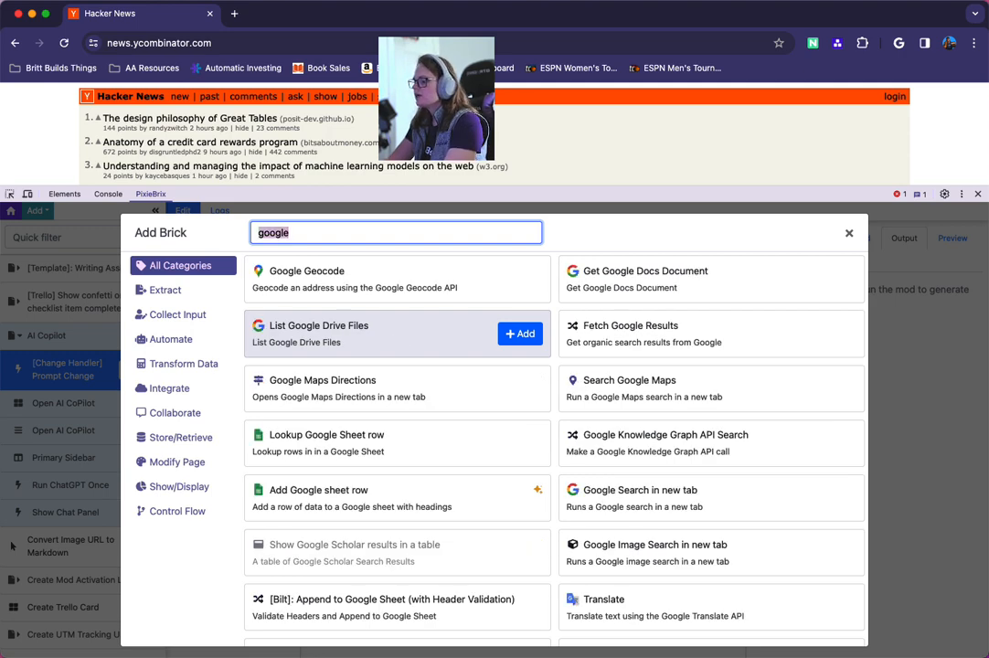
type("sheets")
key("super+a")
key("BackSpace")
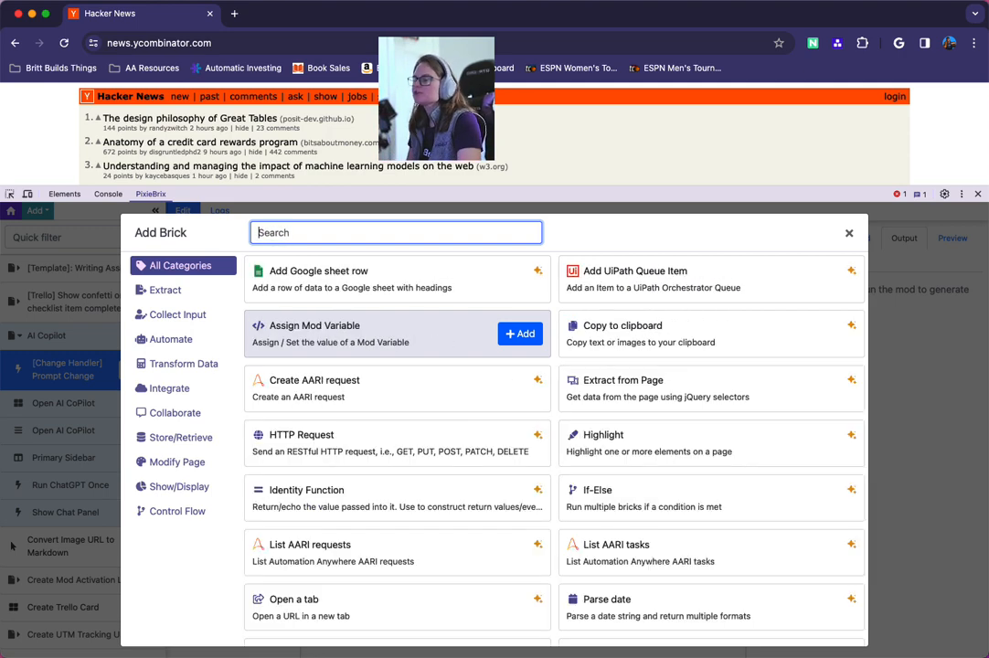
Search the bricks available to add for "java", then close the brick list without adding one
type("java")
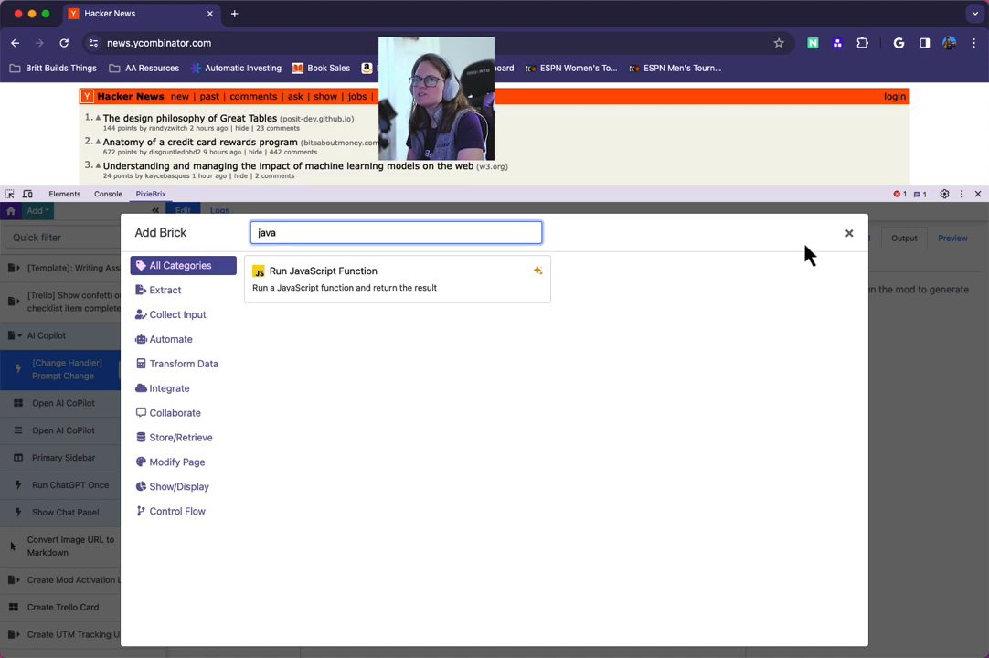
left_click(849, 234)
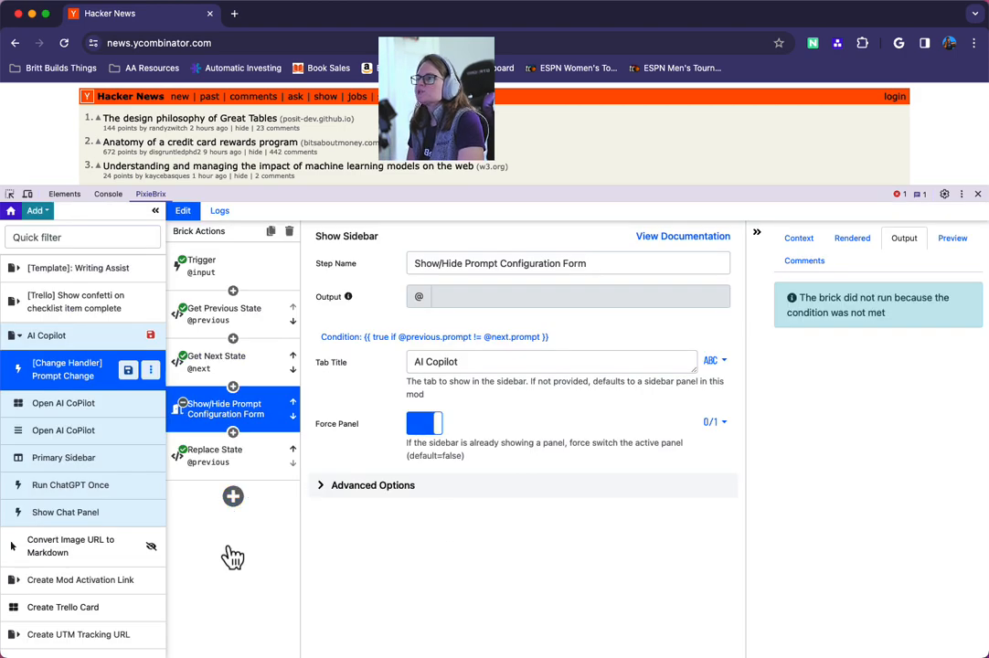
Change the Get Previous State brick's step name to "Rename" and select its output variable name
left_click(240, 315)
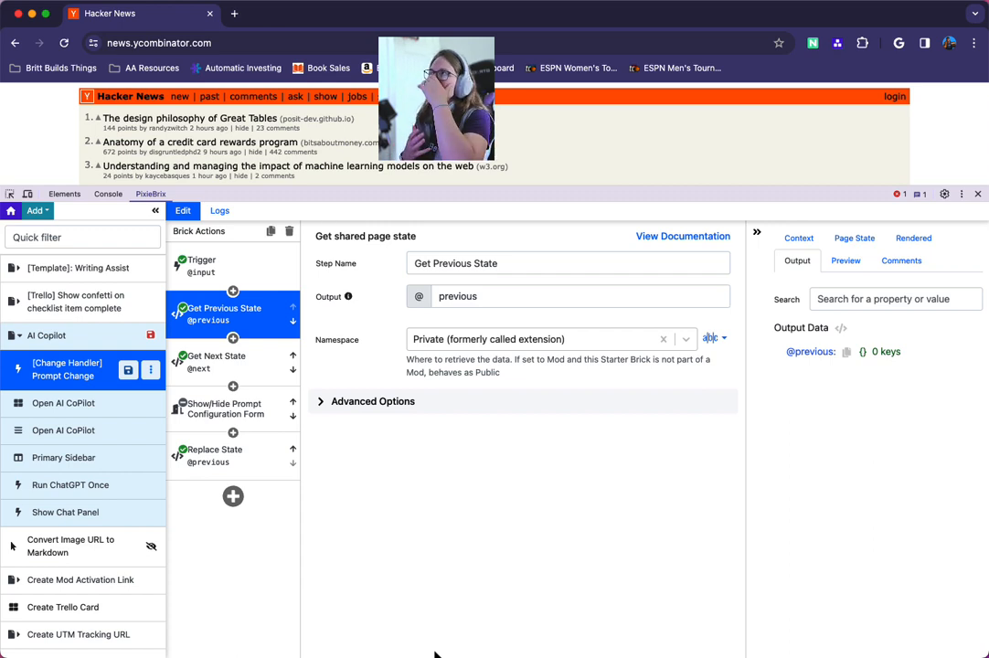
double_click(444, 264)
triple_click(499, 264)
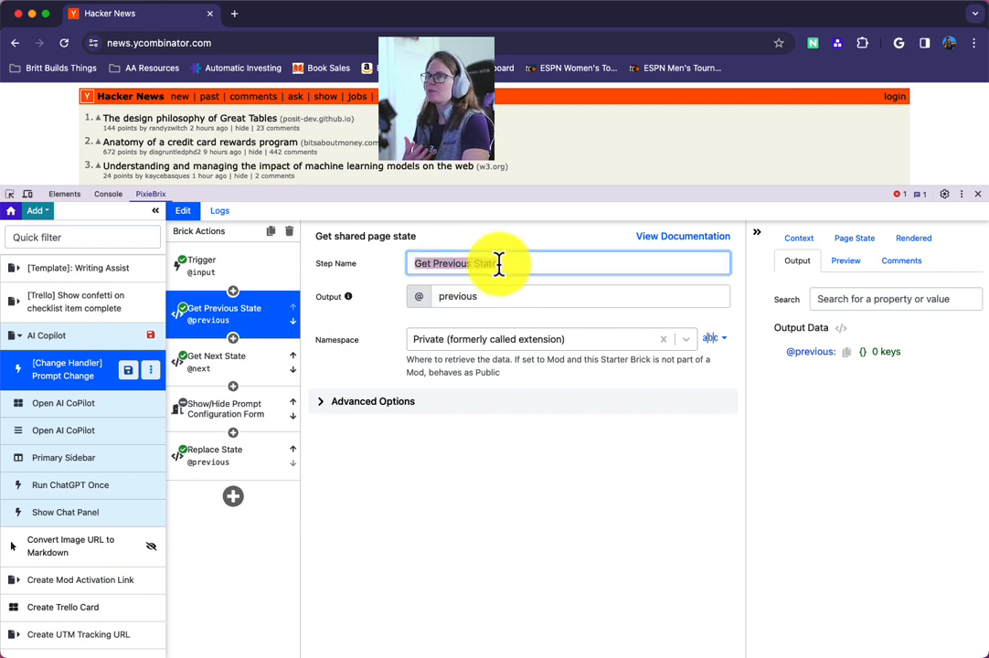
type("Rename")
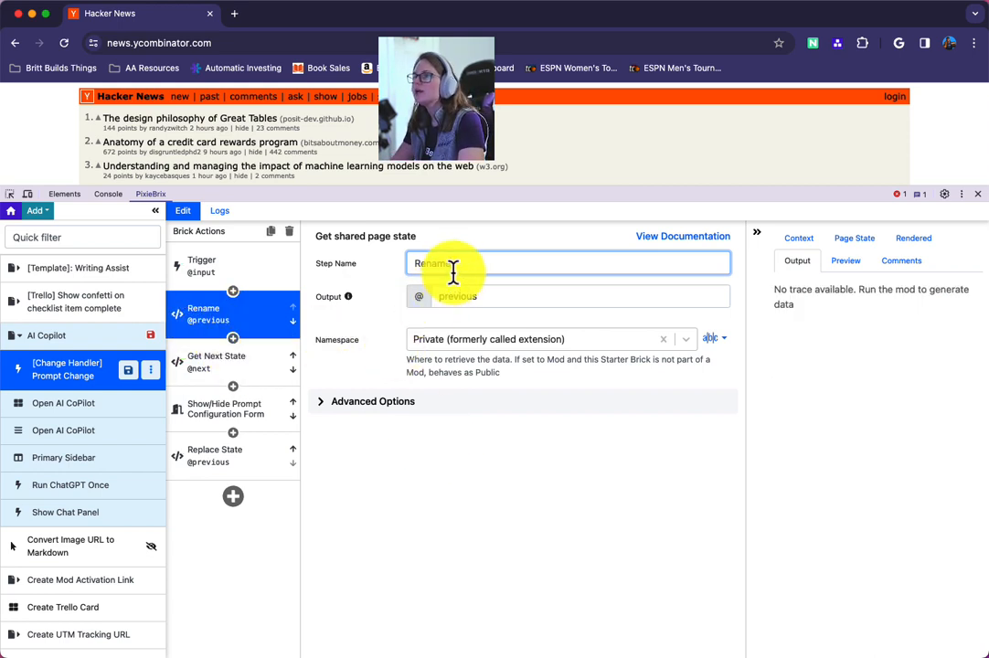
left_click(465, 297)
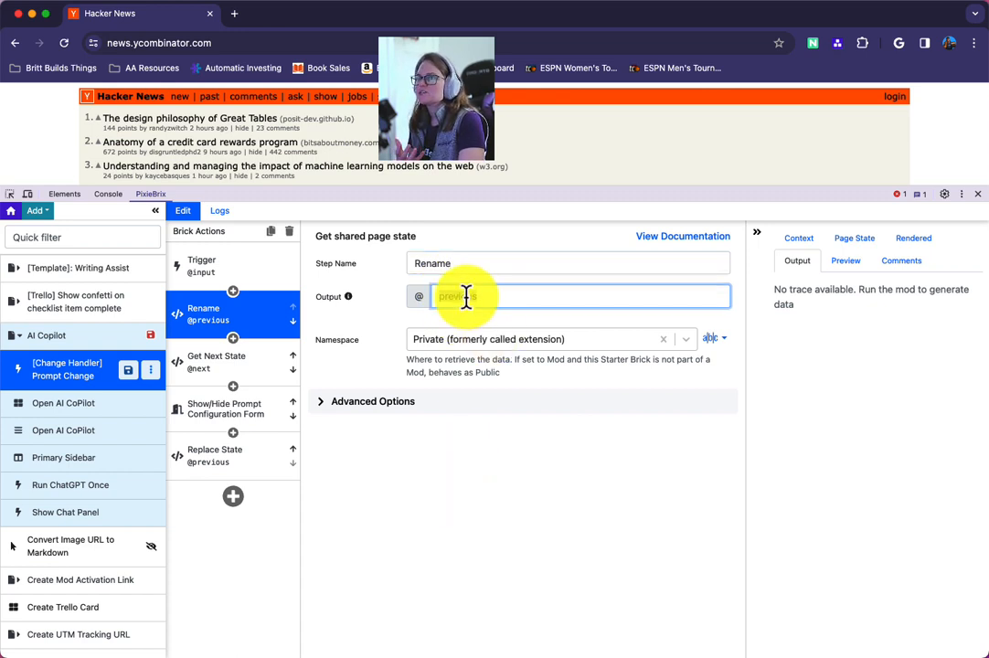
double_click(466, 296)
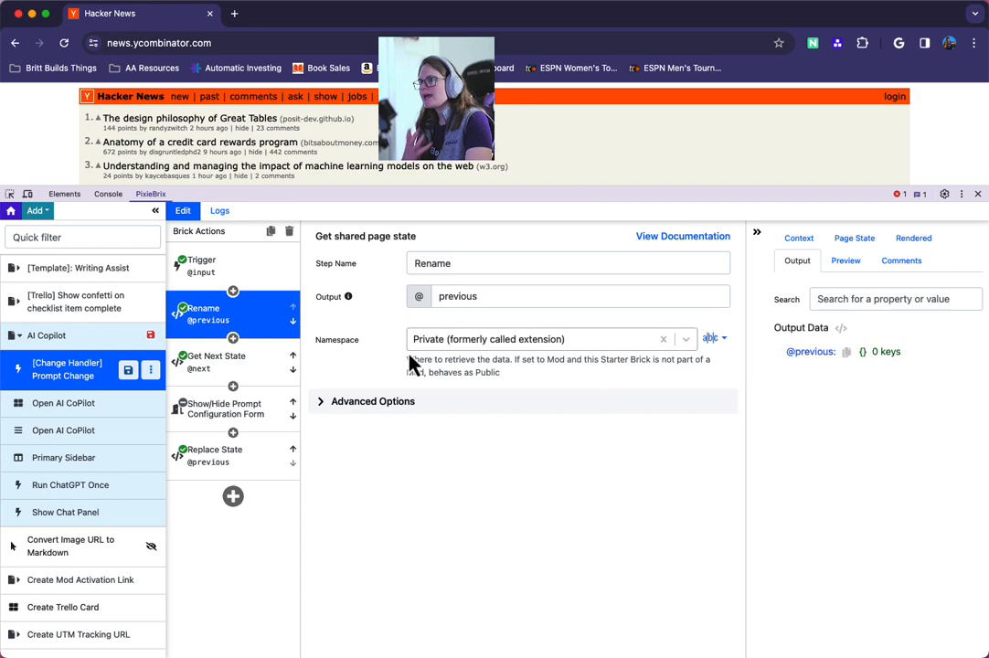
View the Replace State brick's settings, then view the mod's Open AI CoPilot context menu and Primary Sidebar components
left_click(239, 374)
left_click(261, 462)
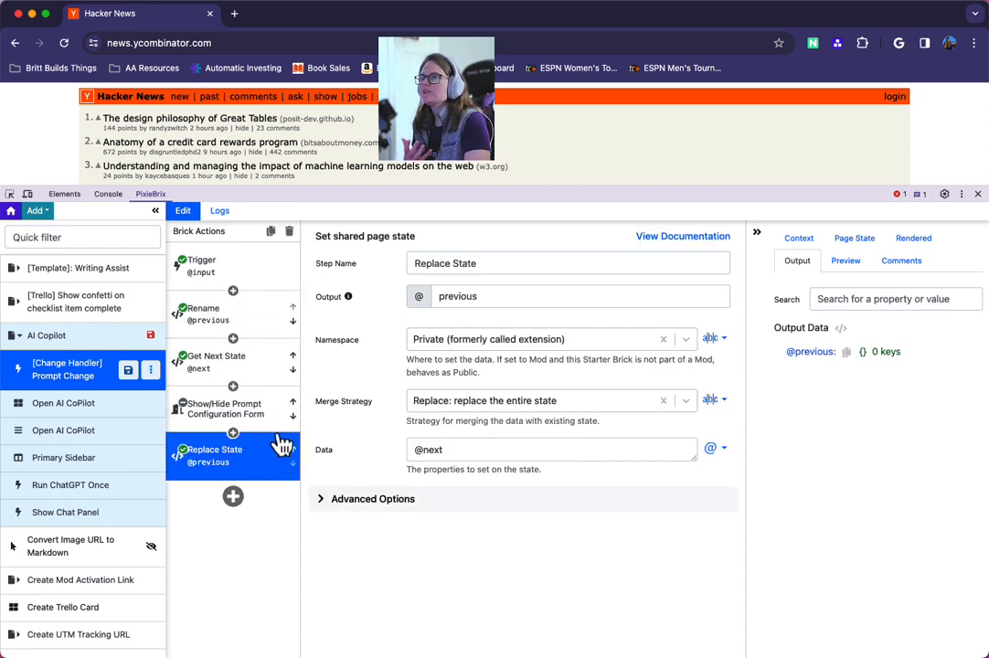
left_click(73, 434)
left_click(91, 463)
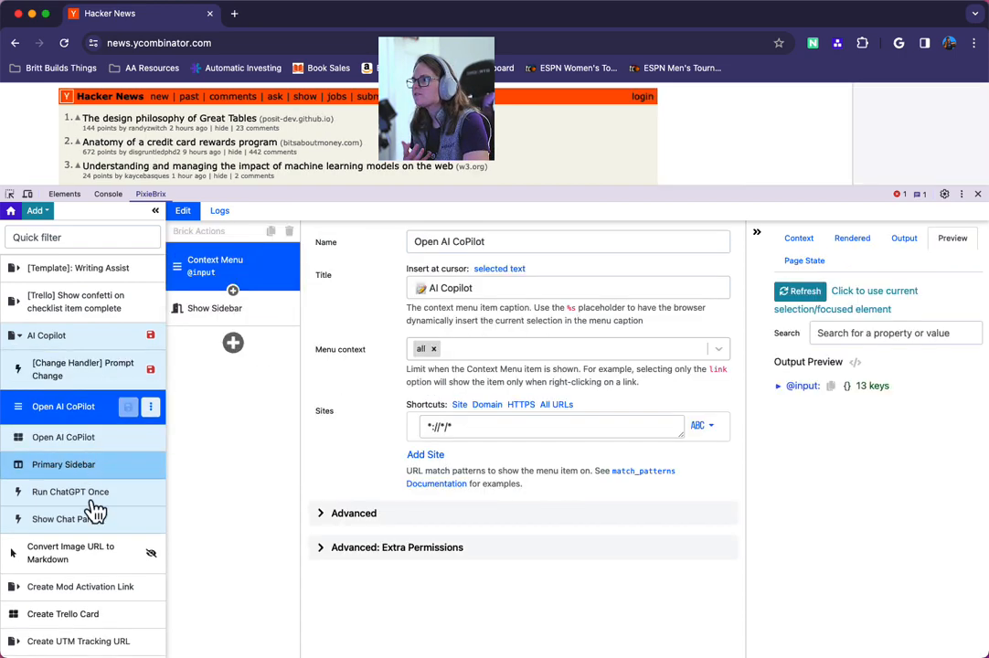
View the Call ChatGPT with Messages brick in Run ChatGPT Once, including the Target Tab/Frame choices in its advanced options
left_click(112, 490)
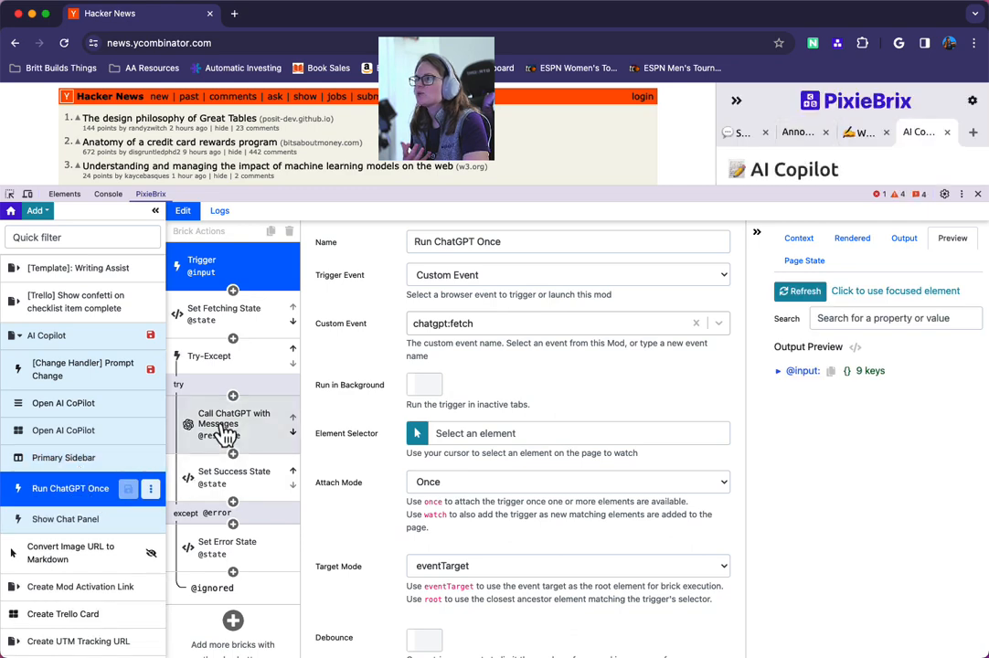
left_click(283, 432)
scroll(372, 422, "down", 5)
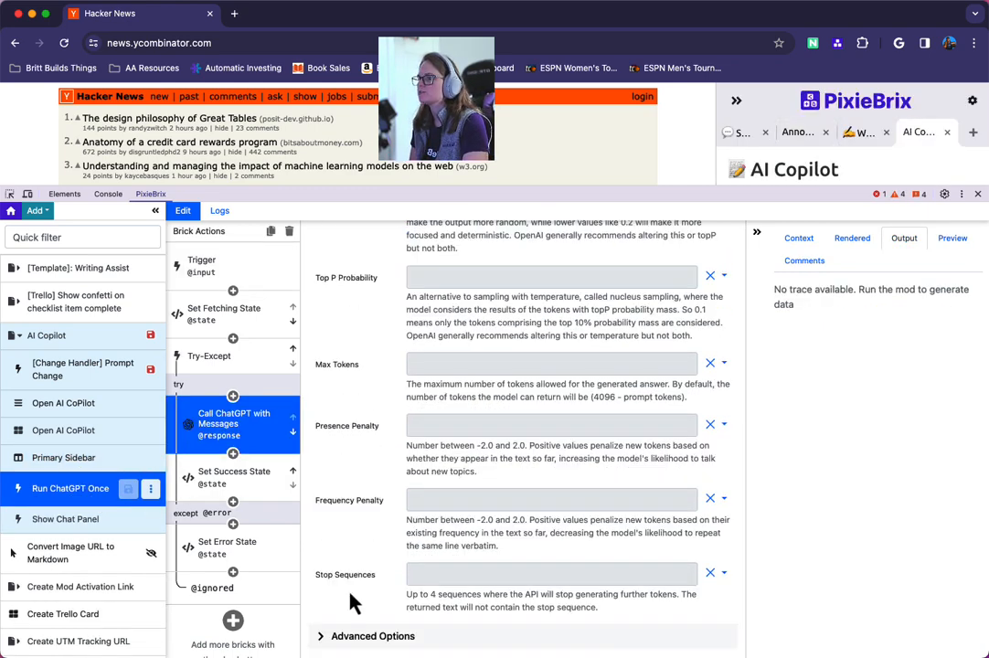
scroll(356, 594, "down", 2)
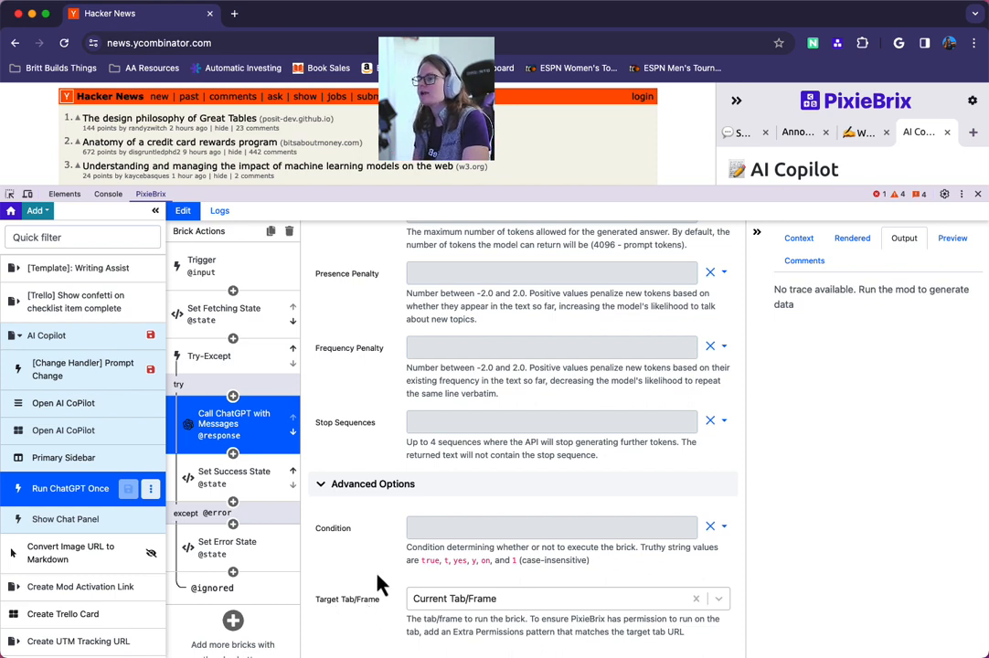
left_click(462, 604)
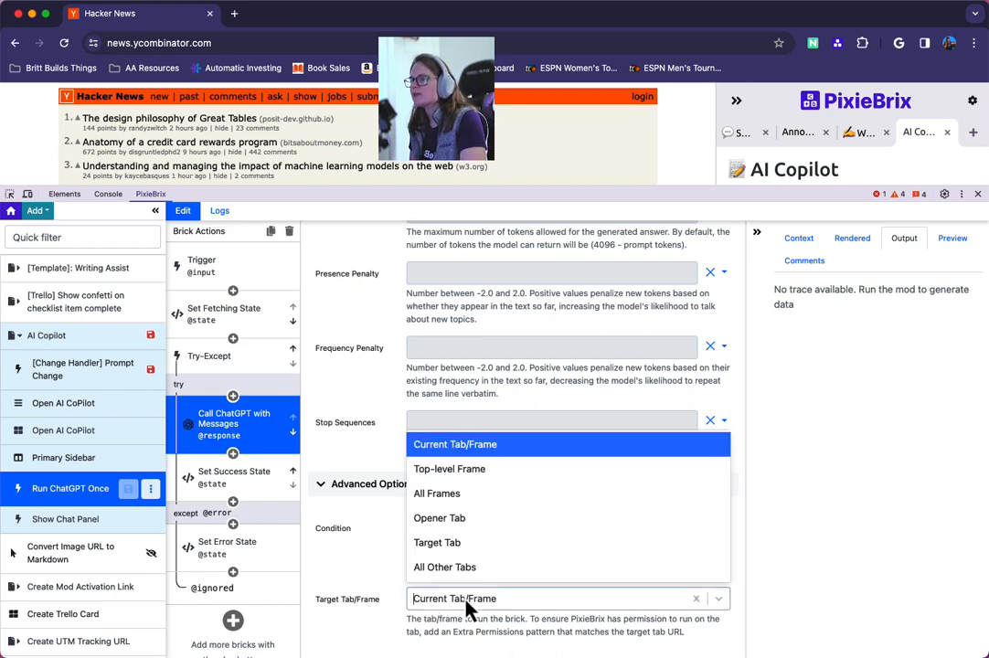
left_click(345, 583)
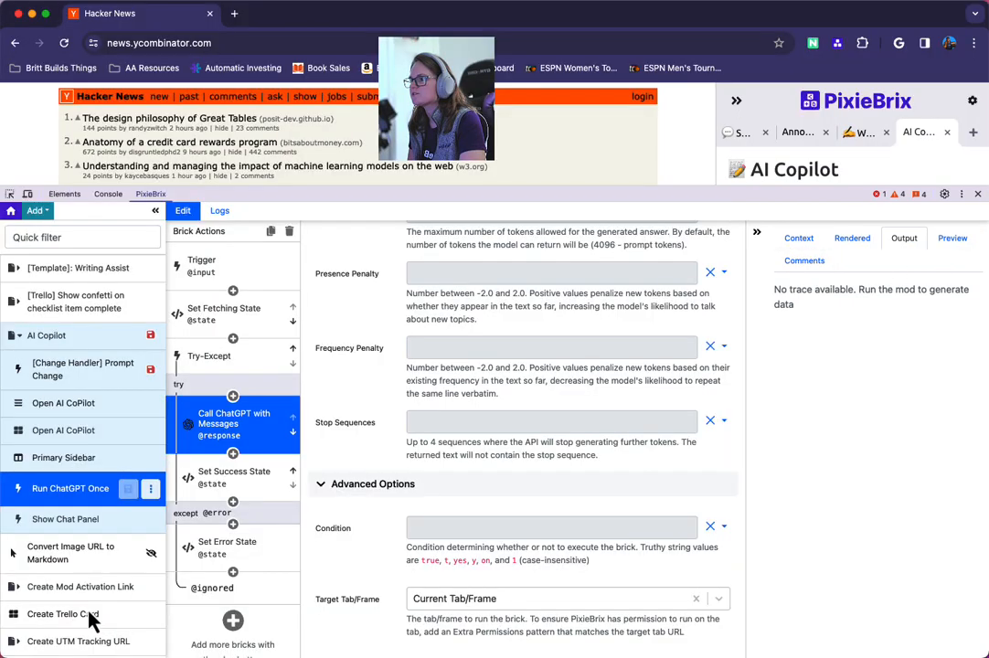
View the Create Trello Card mod, then reset the AI Copilot mod to discard its unsaved changes
left_click(92, 618)
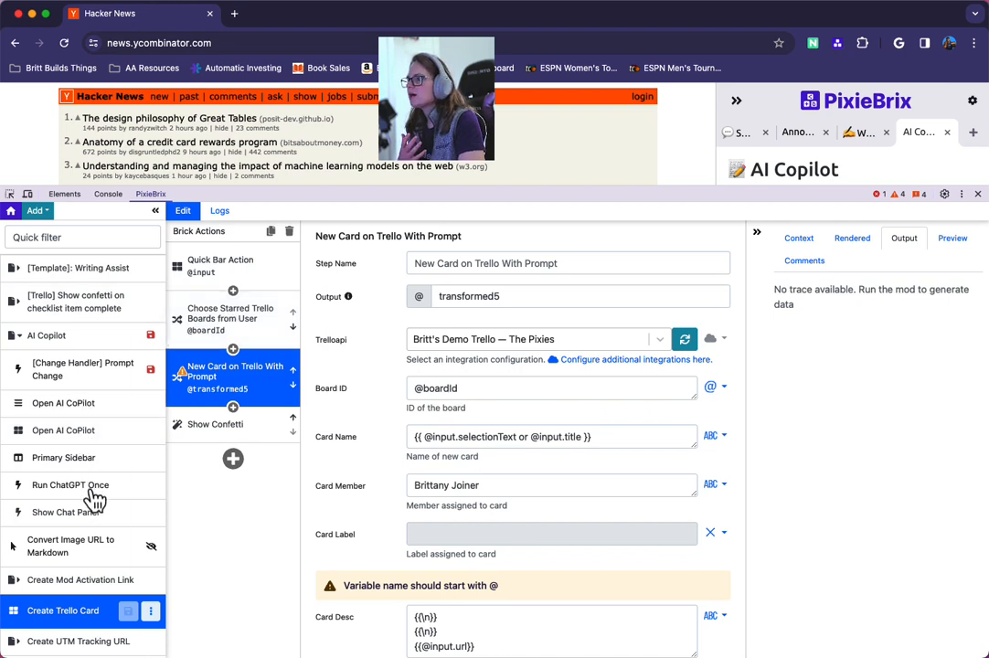
scroll(94, 489, "up", 1)
left_click(78, 395)
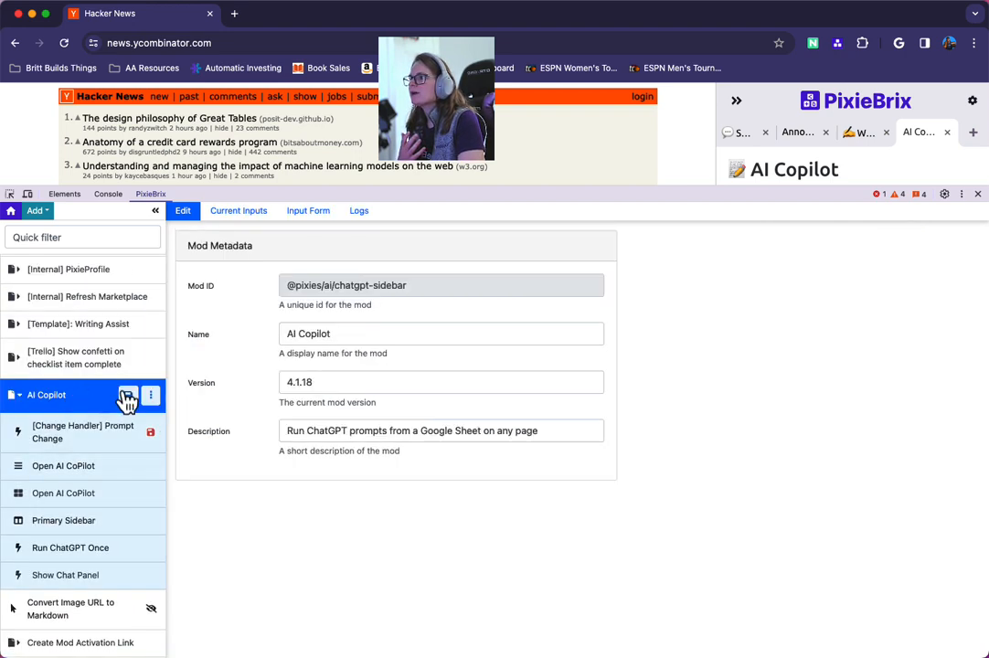
left_click(150, 395)
left_click(121, 423)
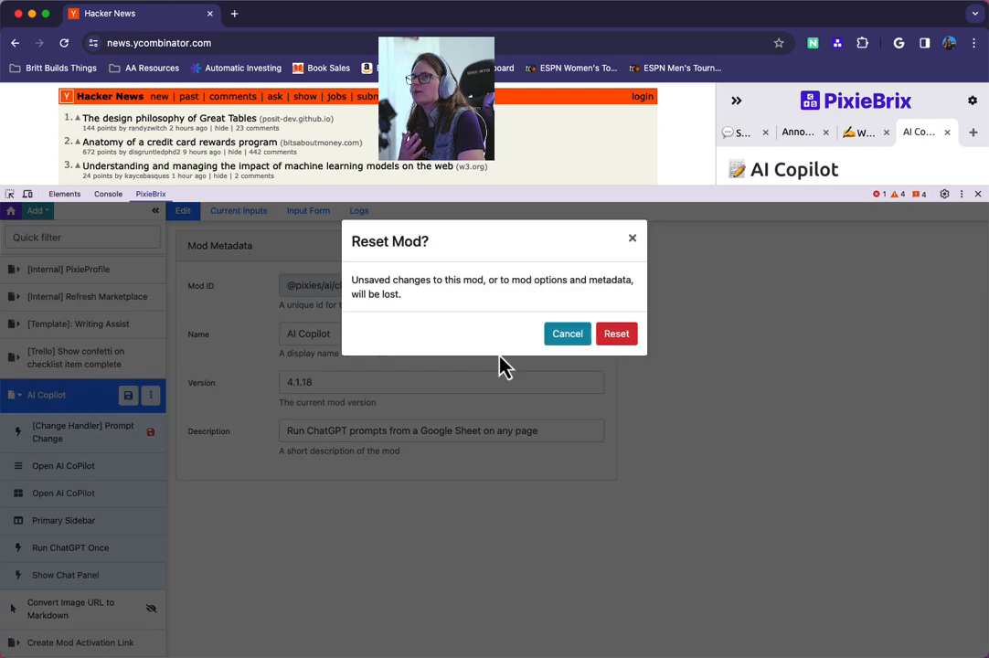
left_click(618, 335)
left_click(102, 402)
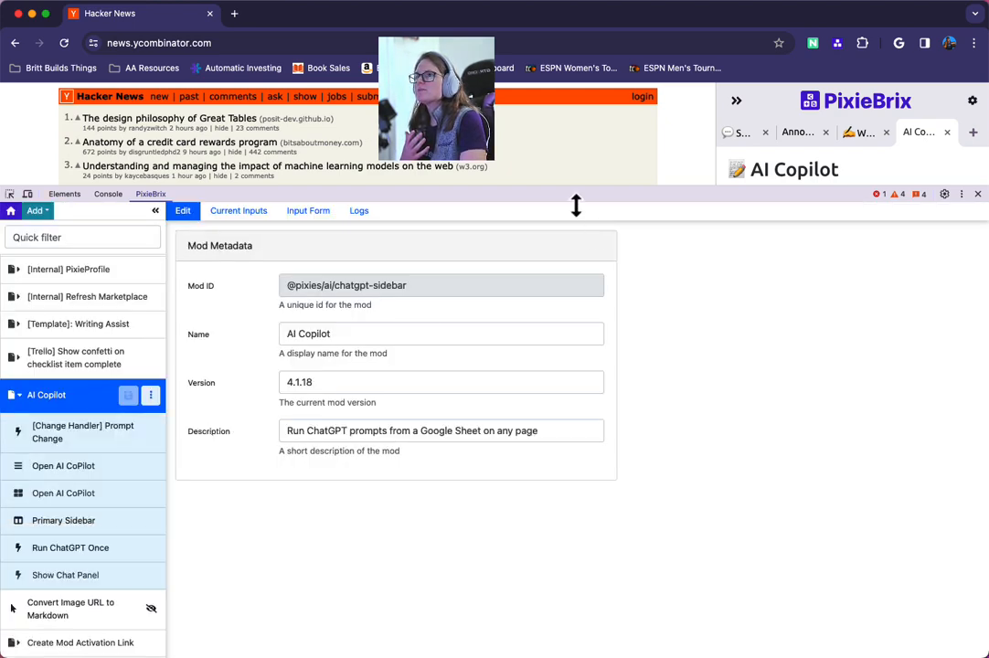
Enlarge the web page area and view the context and output data of the Open AI CoPilot quick bar action
left_click_drag(576, 206, 576, 224)
left_click(73, 533)
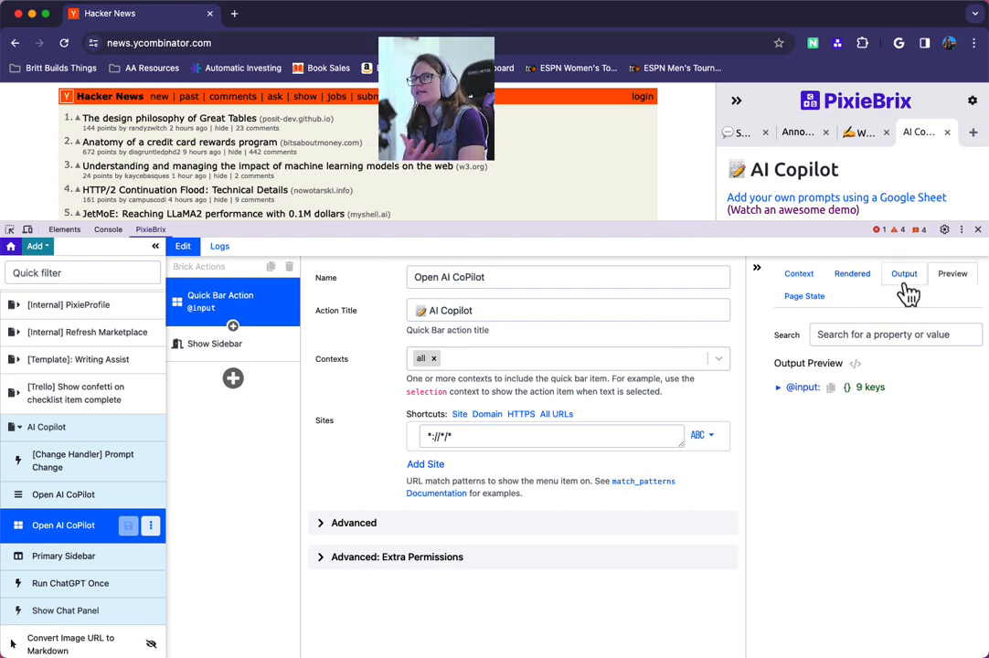
left_click(803, 279)
left_click(904, 274)
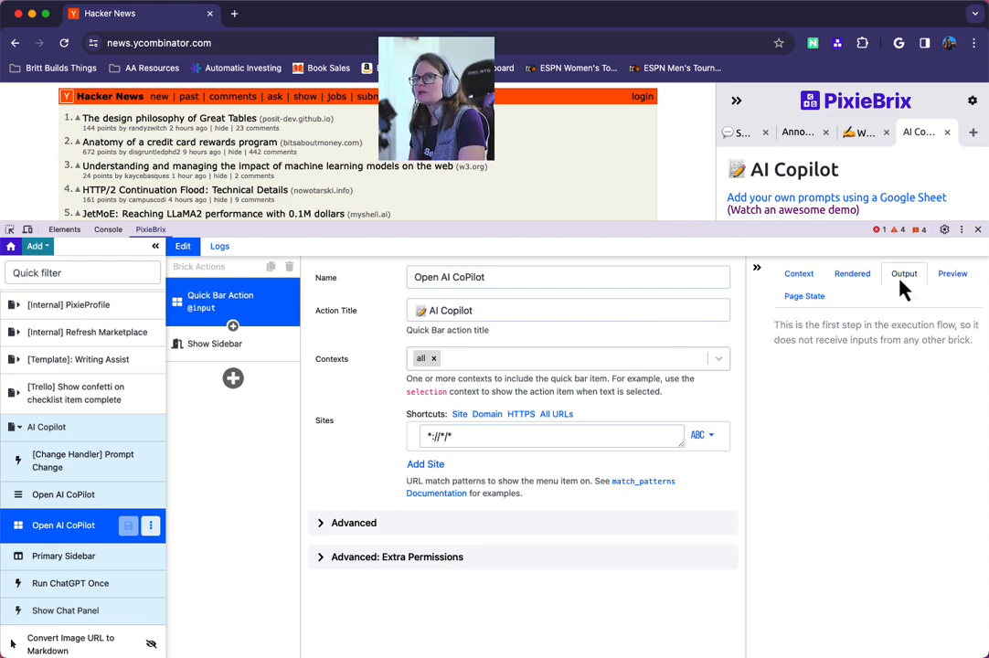
Open Run ChatGPT Once, then run Shorten Text on the second Hacker News headline, "Anatomy of a credit card rewards program (bitsaboutmoney.com)"
left_click(82, 584)
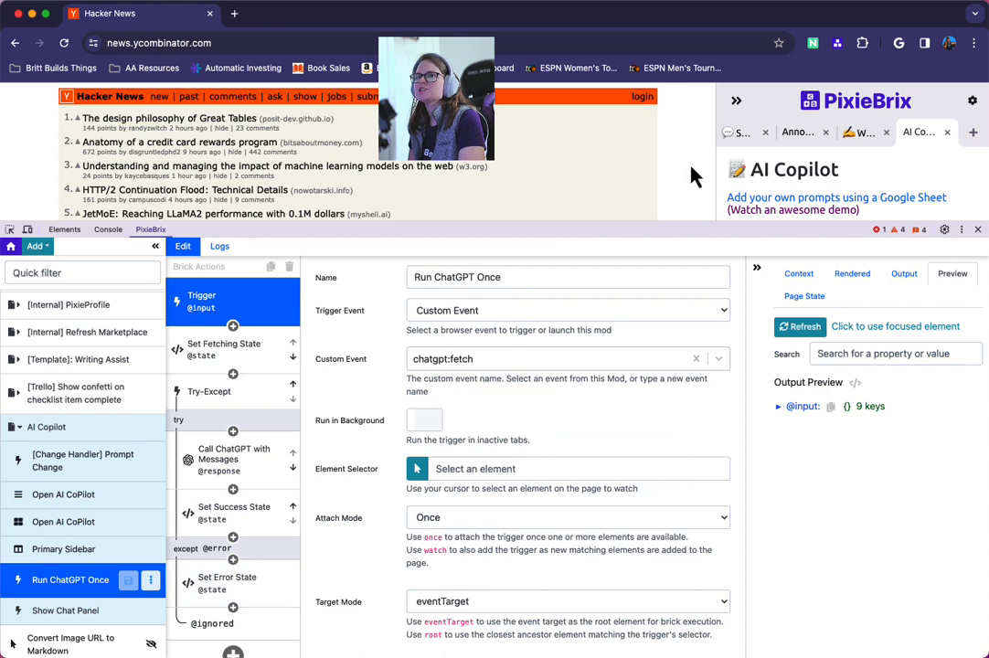
left_click_drag(700, 225, 702, 235)
scroll(788, 212, "down", 10)
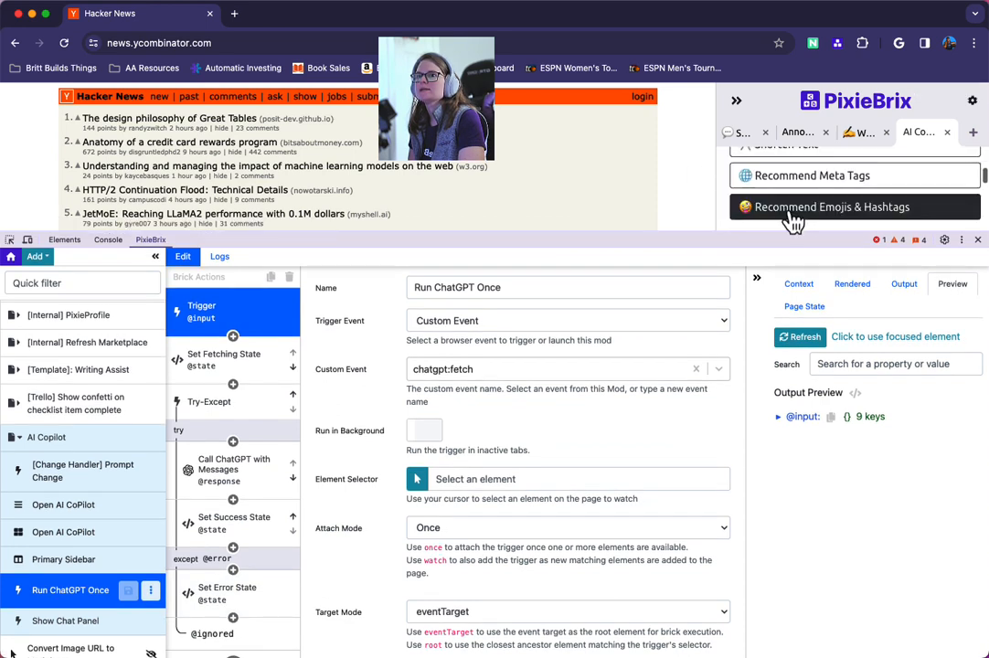
scroll(791, 212, "up", 5)
left_click_drag(363, 143, 81, 143)
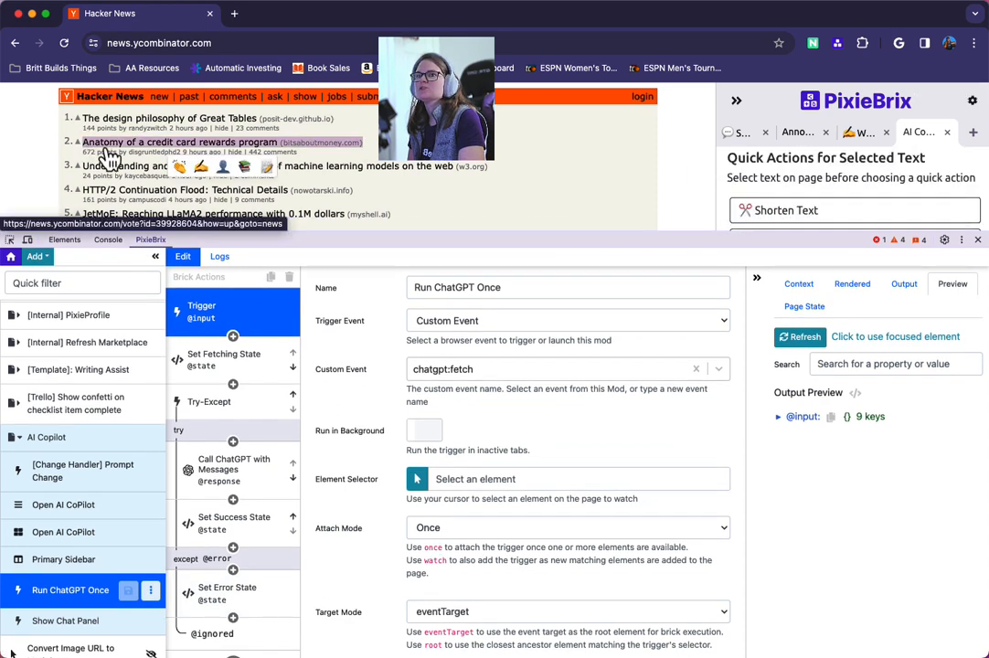
left_click(795, 212)
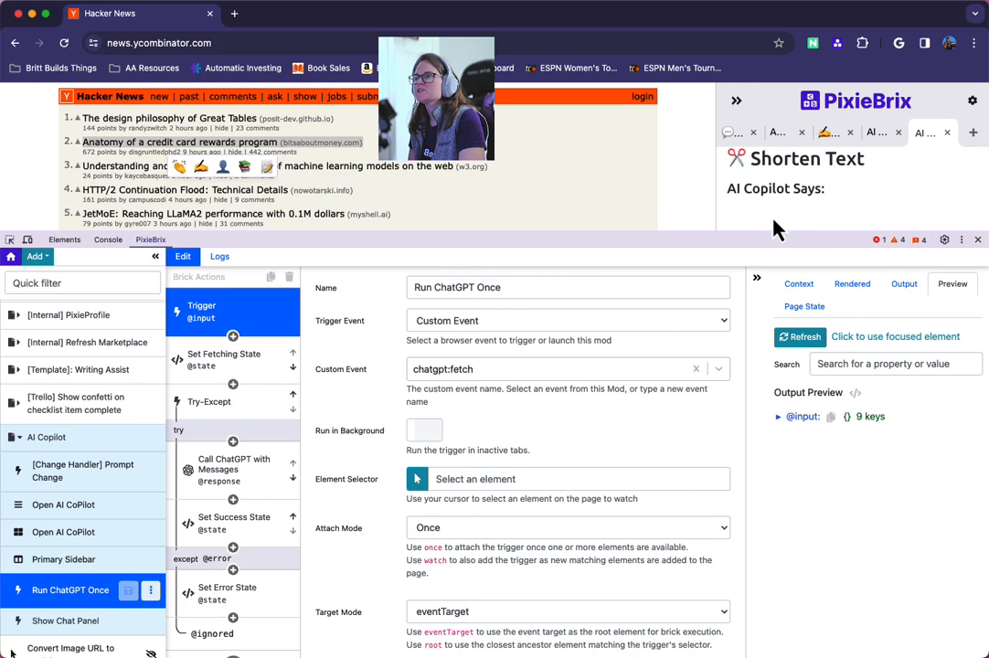
left_click(216, 477)
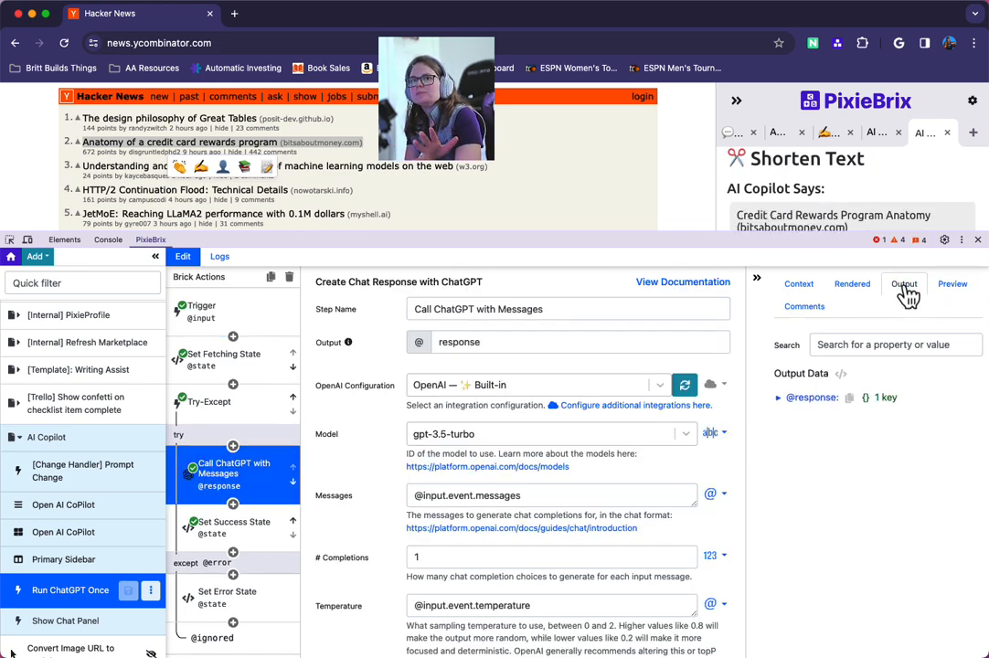
left_click(779, 399)
left_click(796, 436)
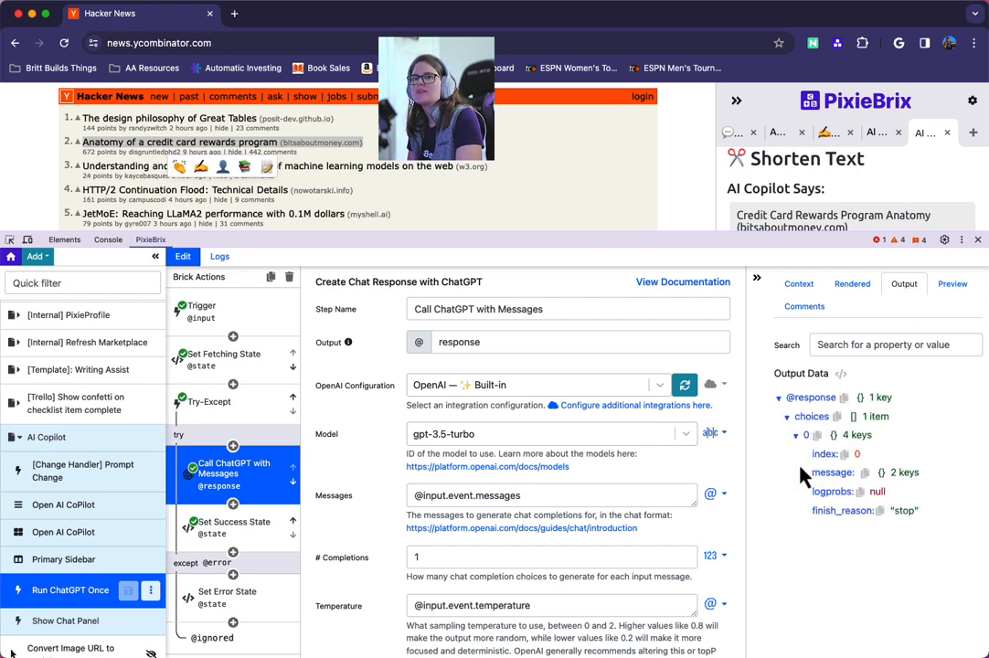
left_click(804, 473)
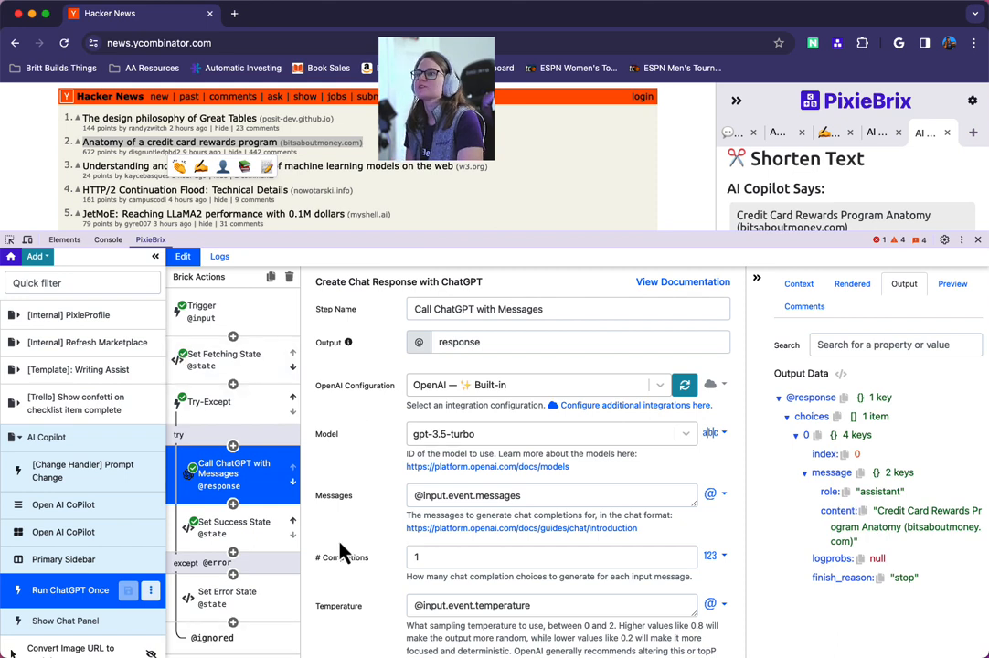
scroll(359, 530, "down", 1)
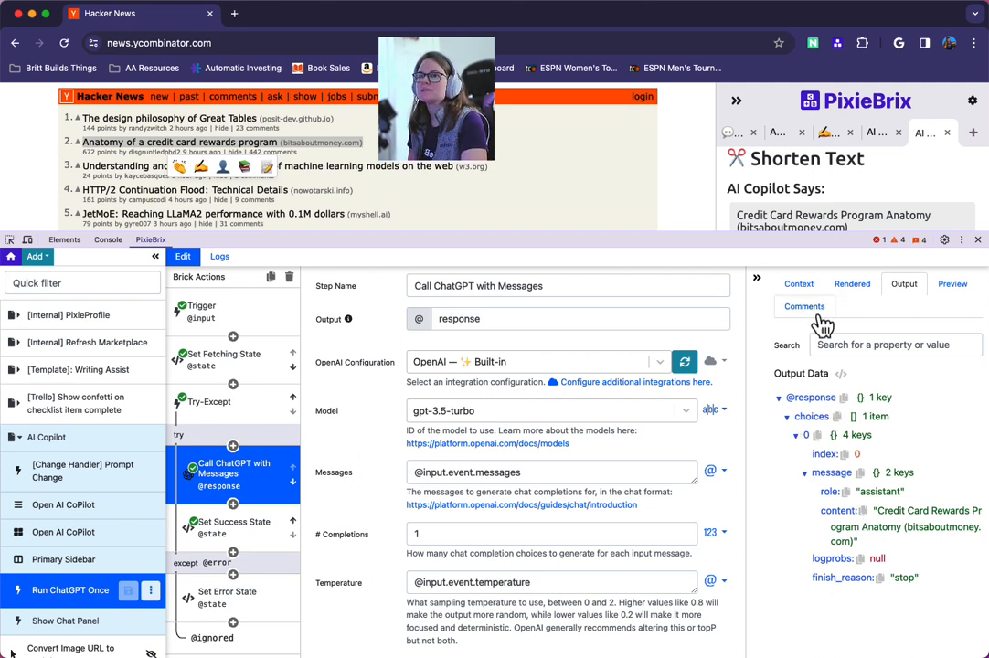
left_click(799, 284)
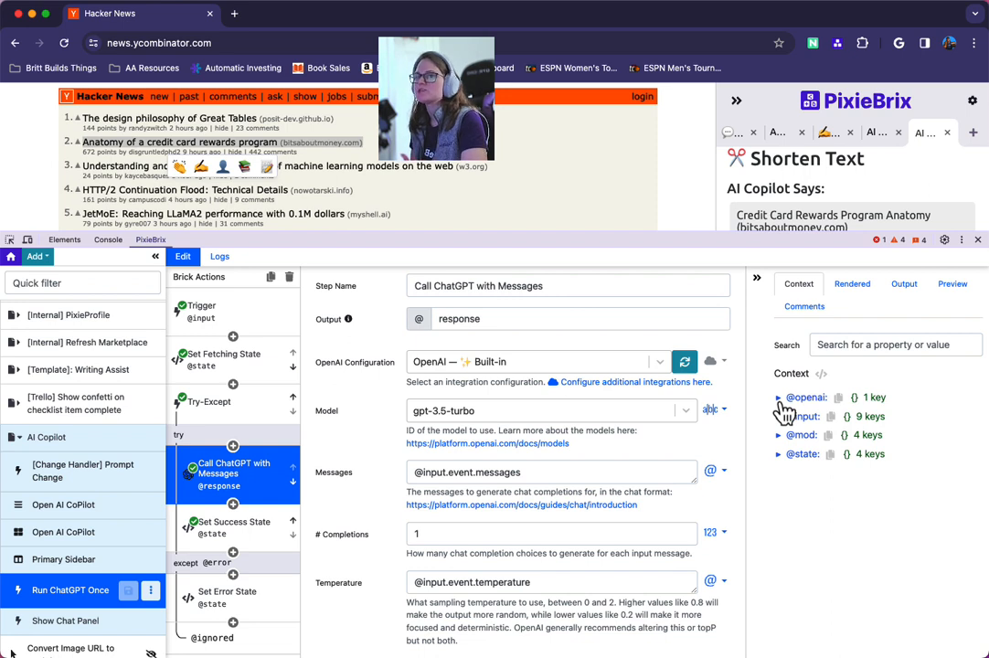
left_click(782, 403)
left_click(783, 437)
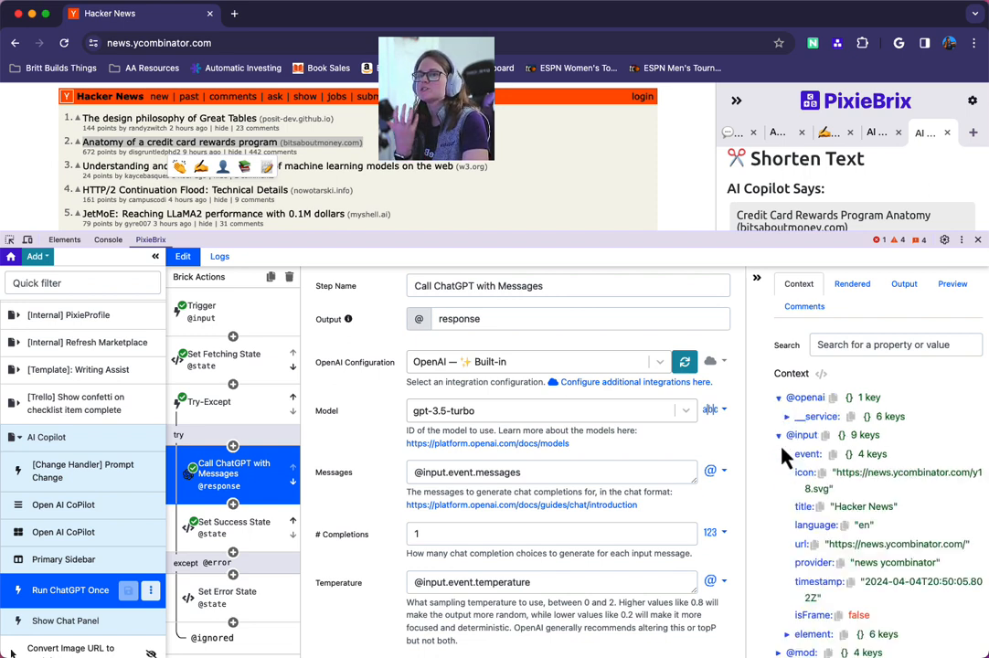
scroll(800, 538, "down", 1)
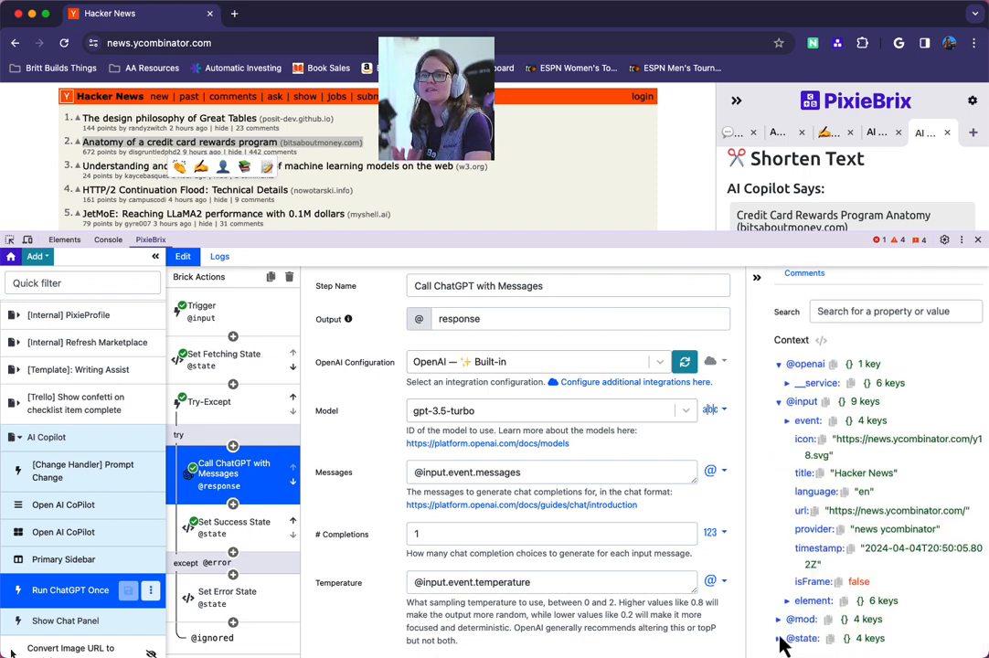
left_click(782, 622)
scroll(839, 607, "down", 2)
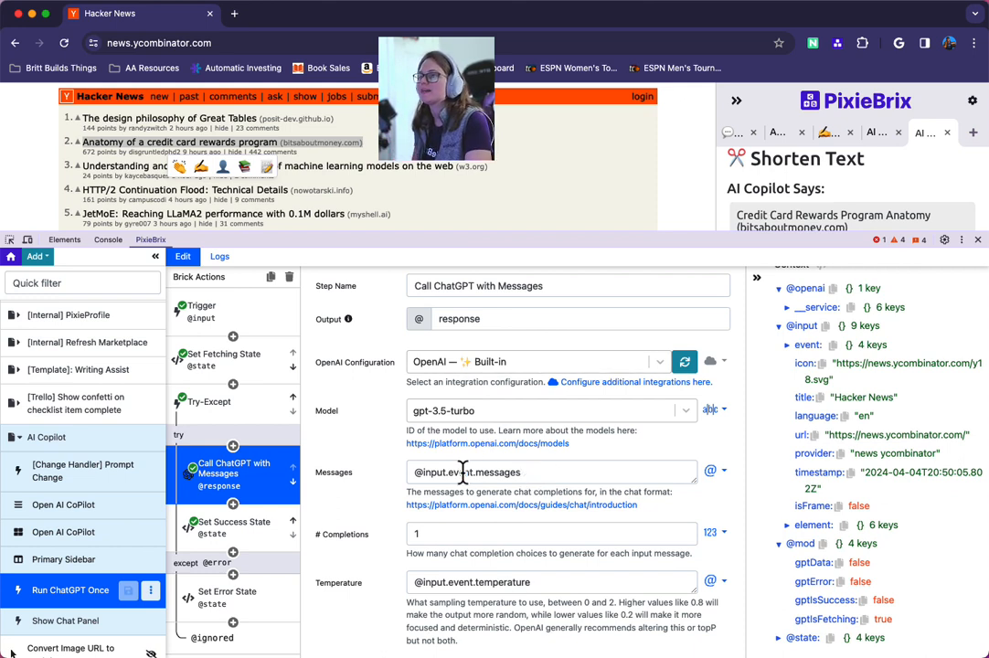
scroll(822, 393, "up", 3)
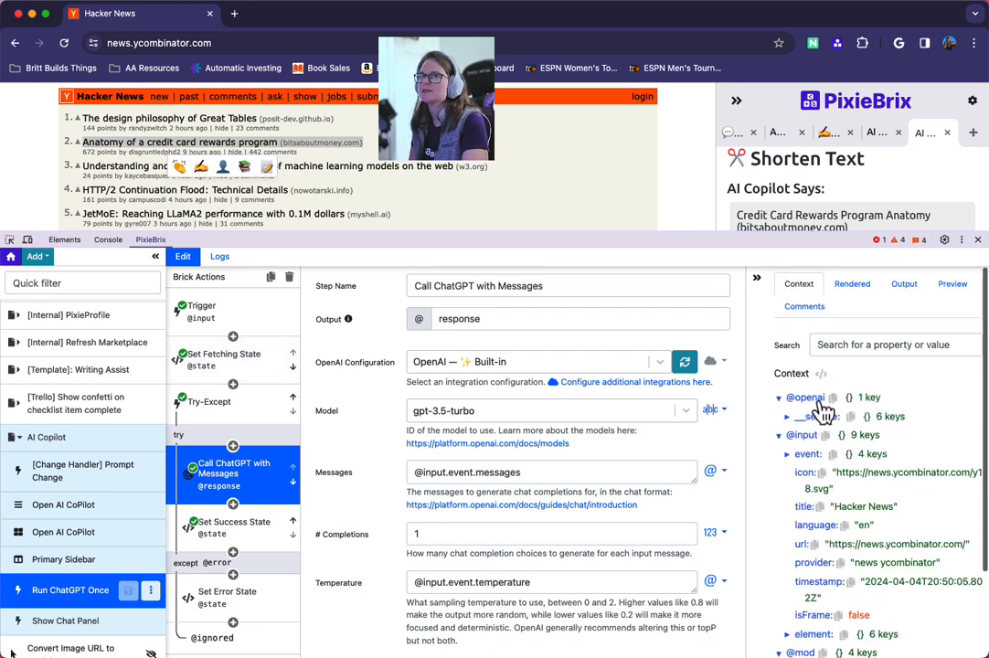
View the Call ChatGPT with Messages brick's rendered inputs and its output preview
left_click(852, 285)
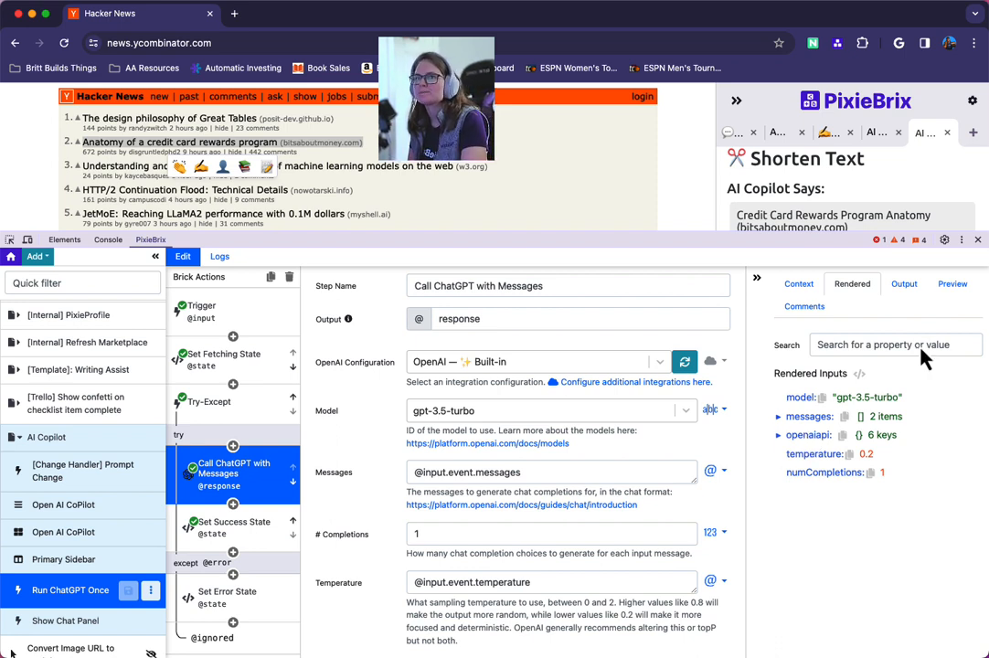
left_click(957, 291)
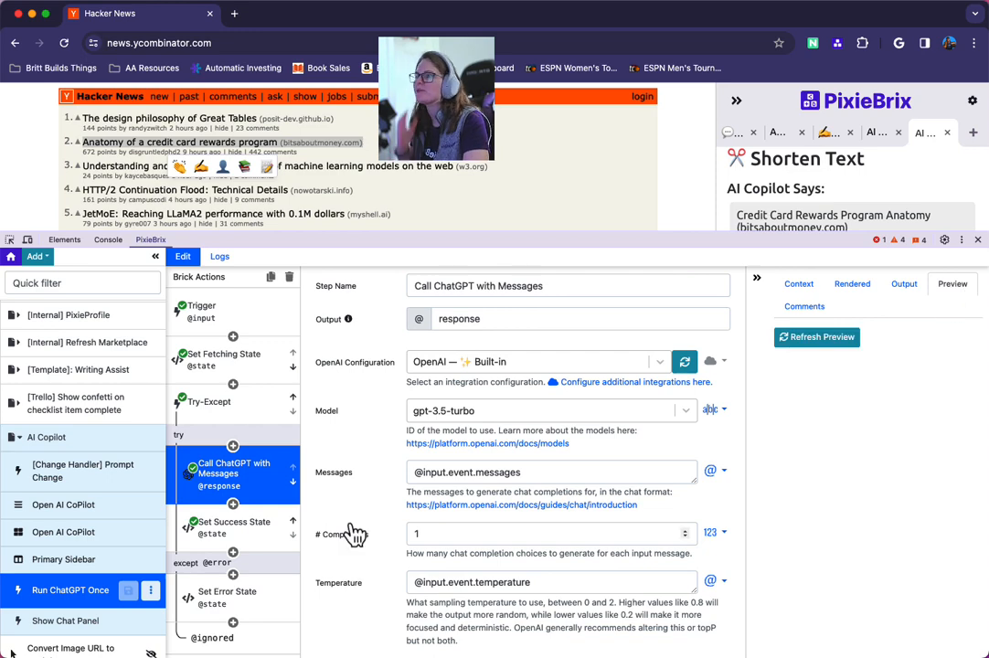
Open the Render Document brick in AI Copilot's Primary Sidebar and examine its document preview from the header to the custom prompt section
left_click(61, 561)
scroll(238, 507, "down", 10)
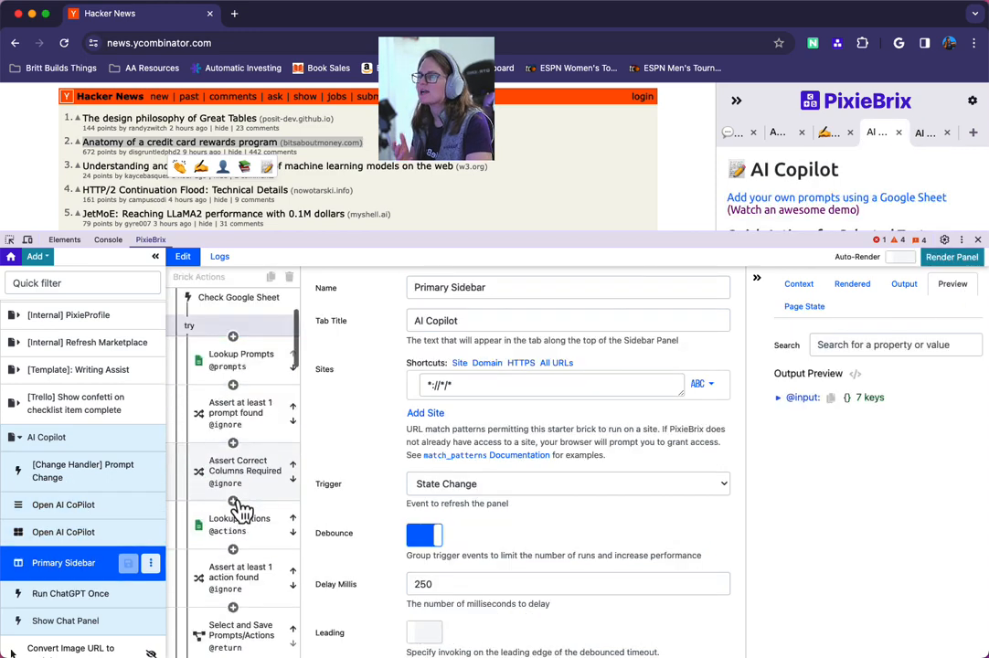
scroll(242, 507, "down", 5)
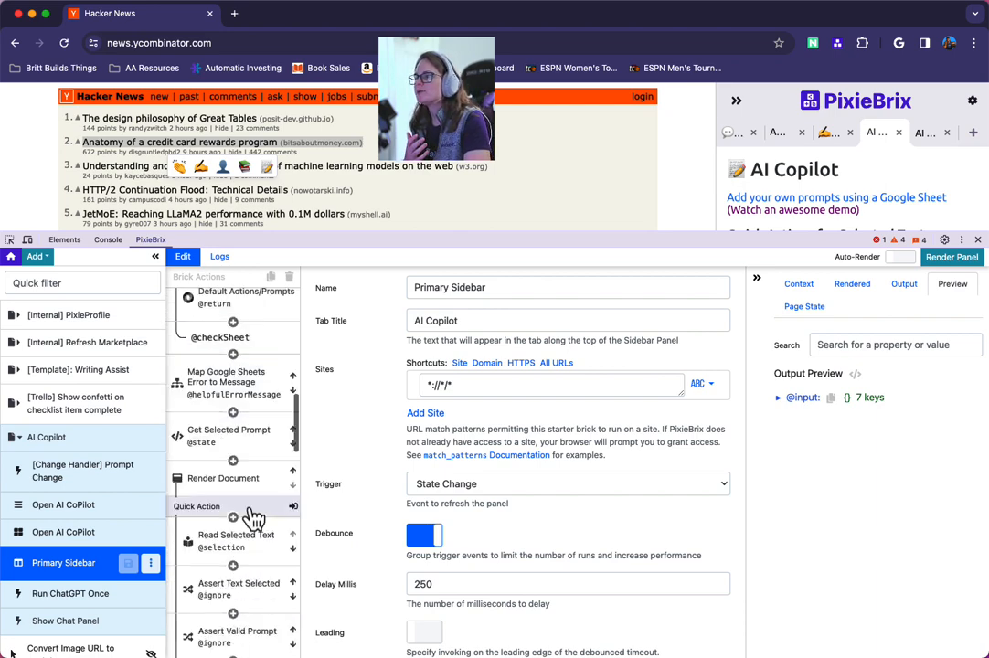
left_click(265, 431)
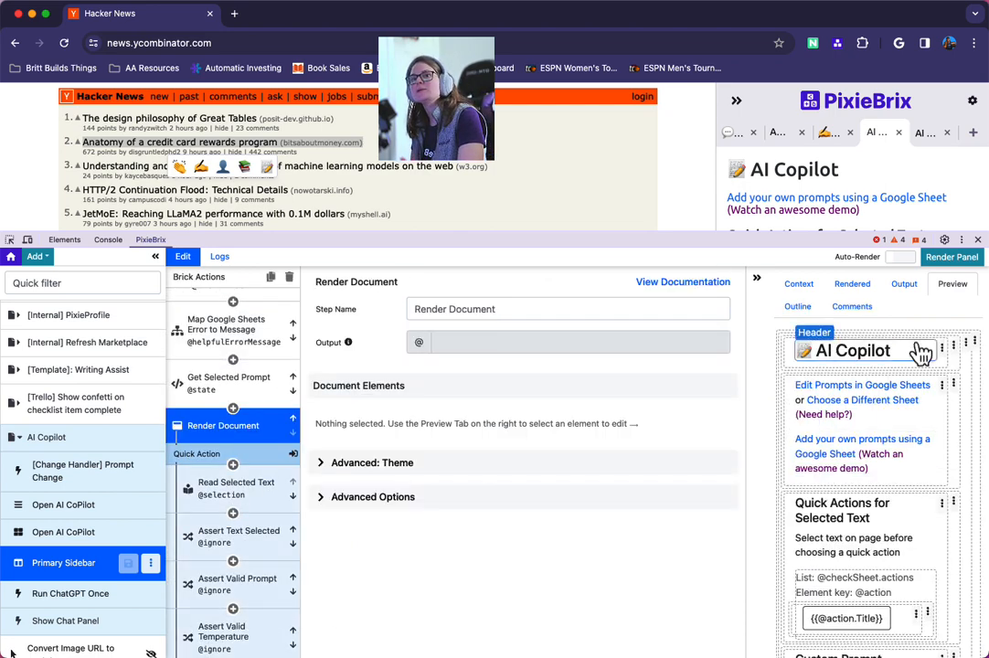
scroll(816, 519, "down", 2)
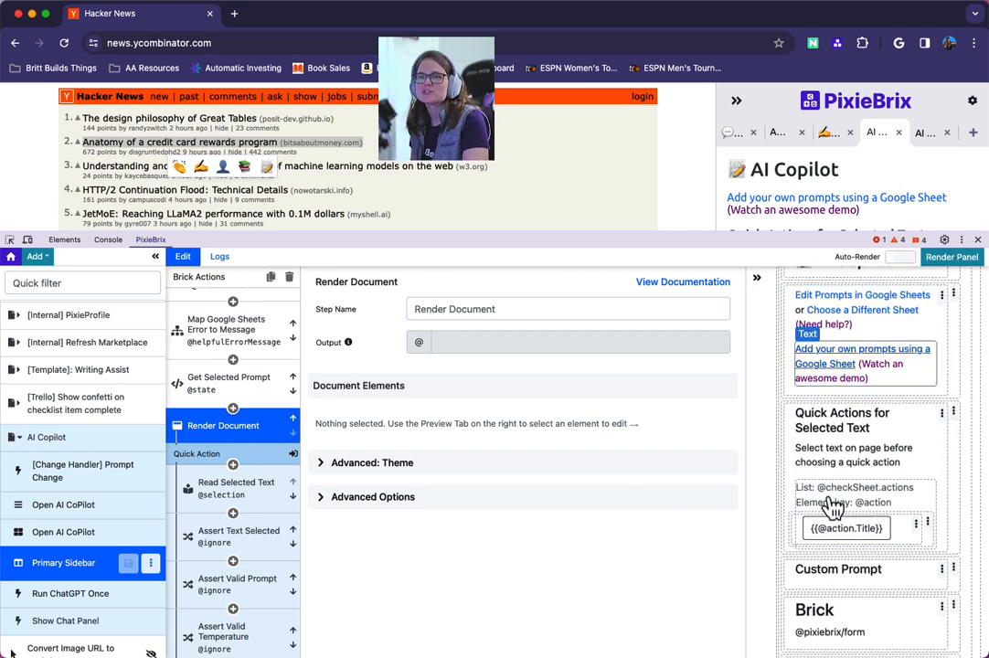
scroll(830, 517, "down", 3)
scroll(832, 519, "up", 5)
scroll(846, 565, "down", 1)
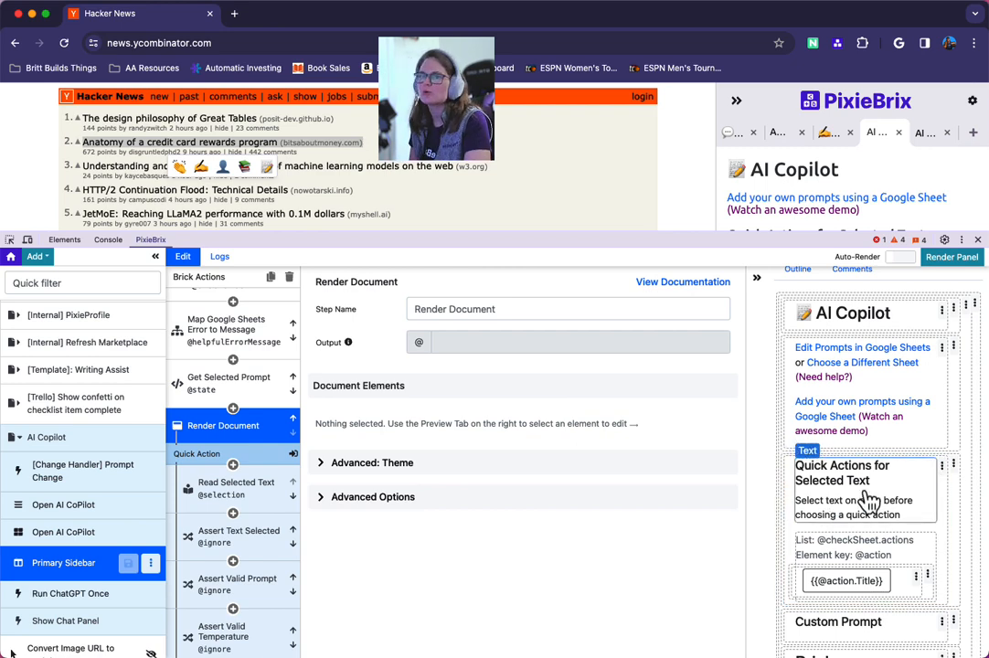
scroll(878, 535, "down", 3)
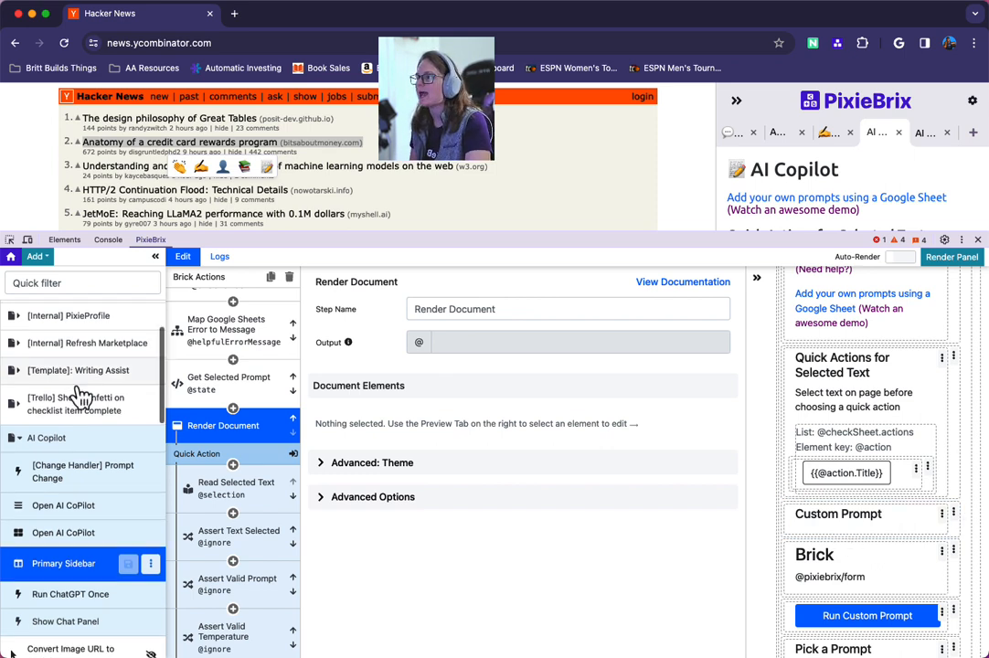
Open the Primary Sidebar's Check Google Sheet brick, then the Lookup Prompts brick nested in its try branch
scroll(64, 366, "up", 2)
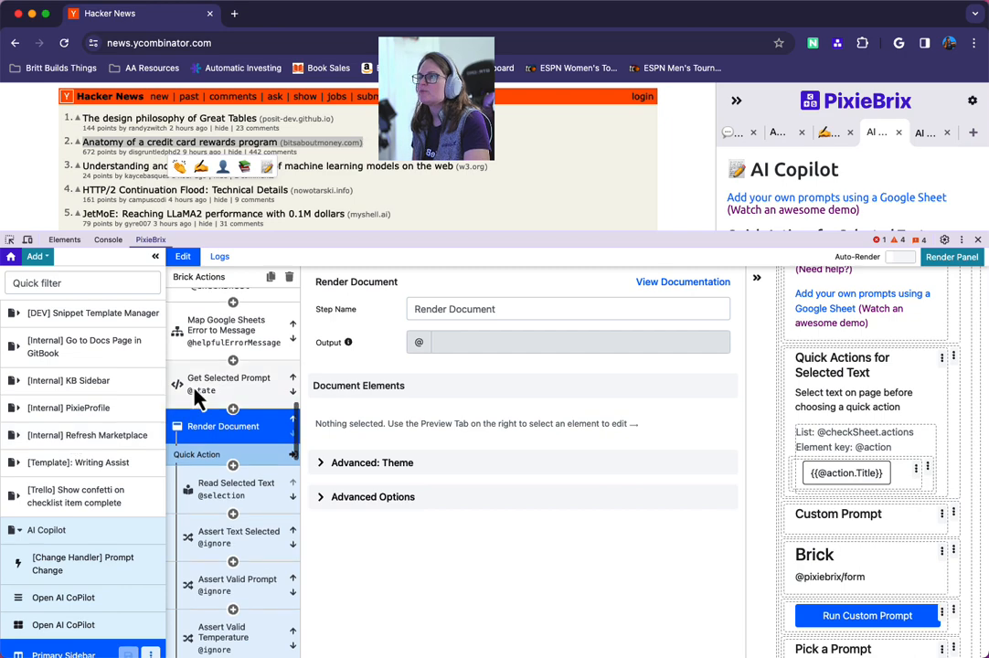
scroll(190, 393, "up", 10)
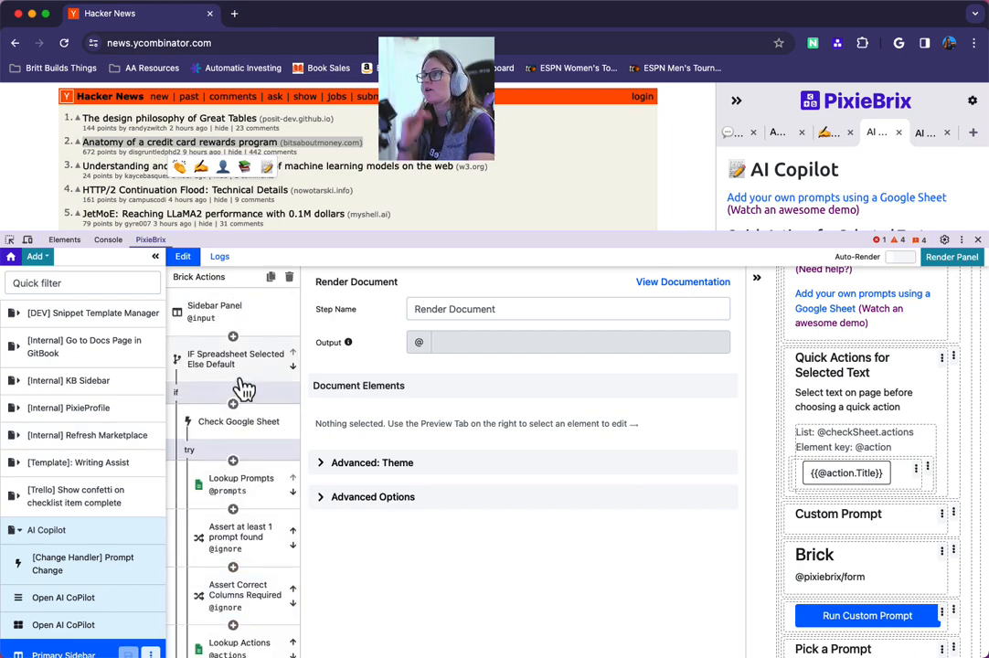
scroll(65, 600, "down", 3)
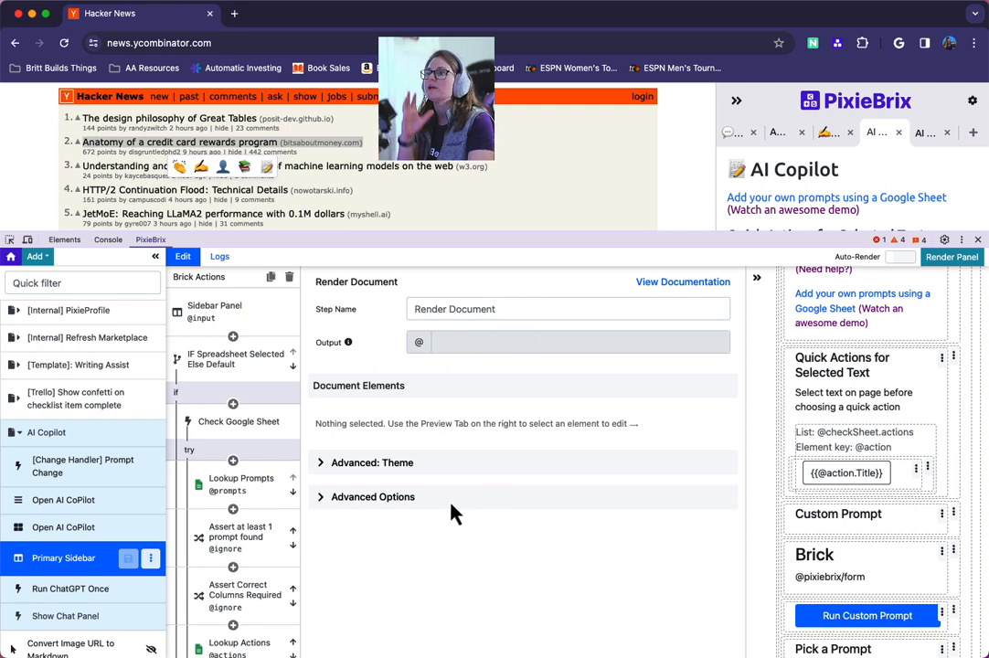
left_click(262, 431)
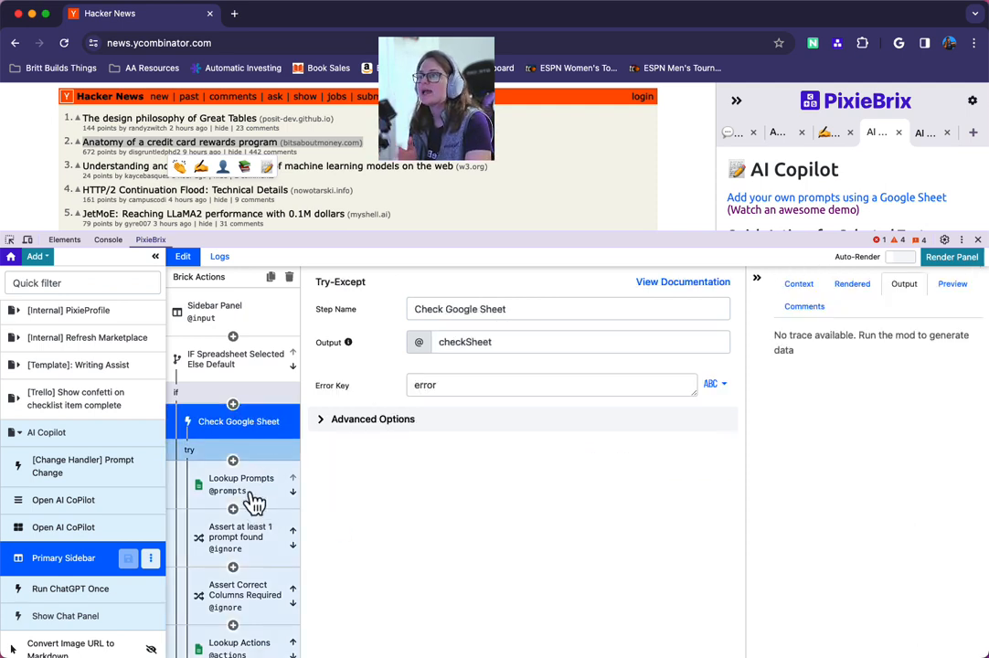
left_click(253, 493)
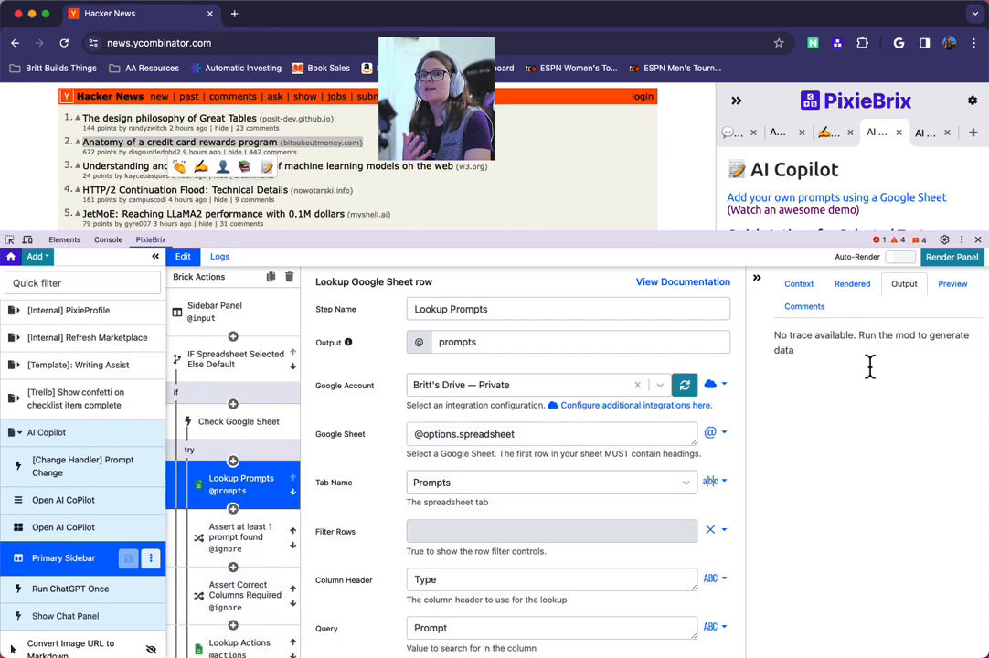
Collapse and reopen the brick data pane, then view the Lookup Prompts brick's context data and preview
left_click(758, 278)
left_click(978, 276)
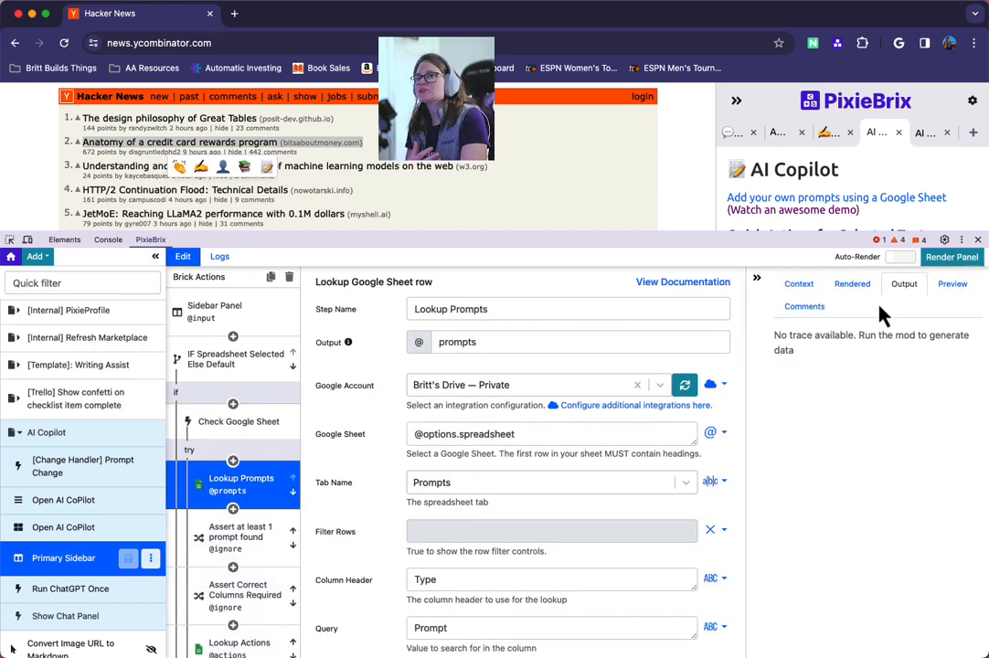
left_click(802, 287)
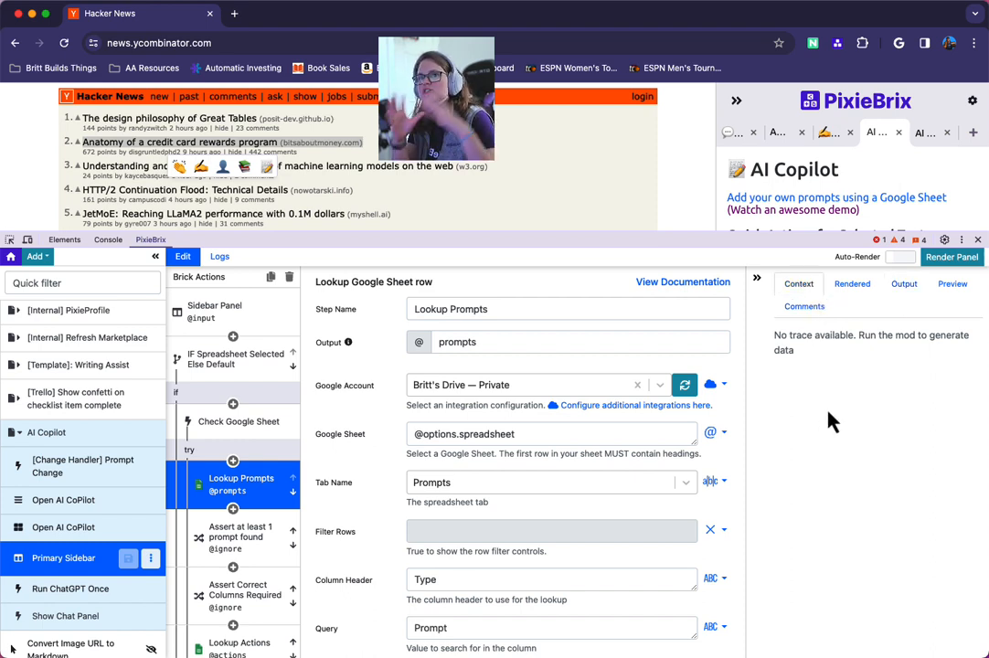
left_click(940, 286)
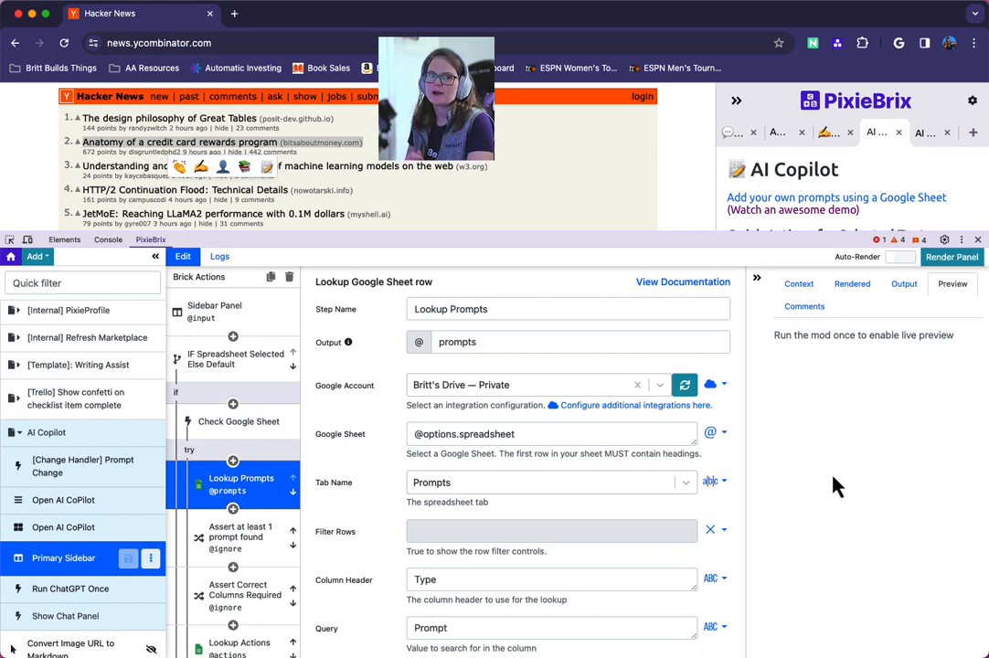